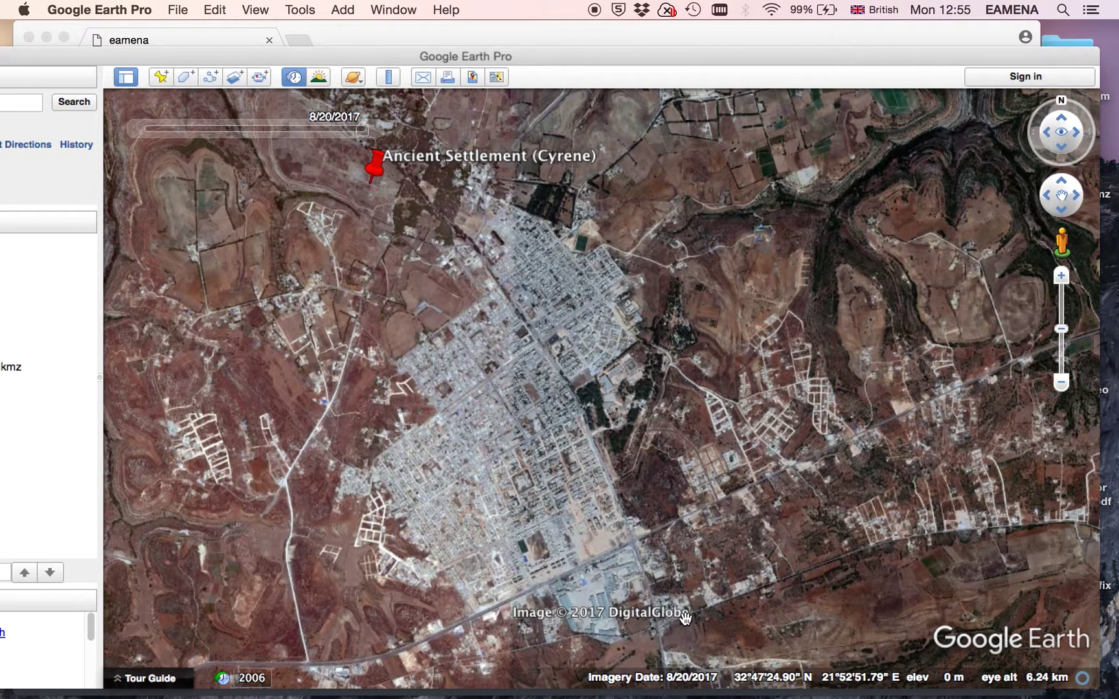
Switch to the EAMENA database in Chrome and search for resources with a start/end date on 2017-08-20.
left_click(533, 30)
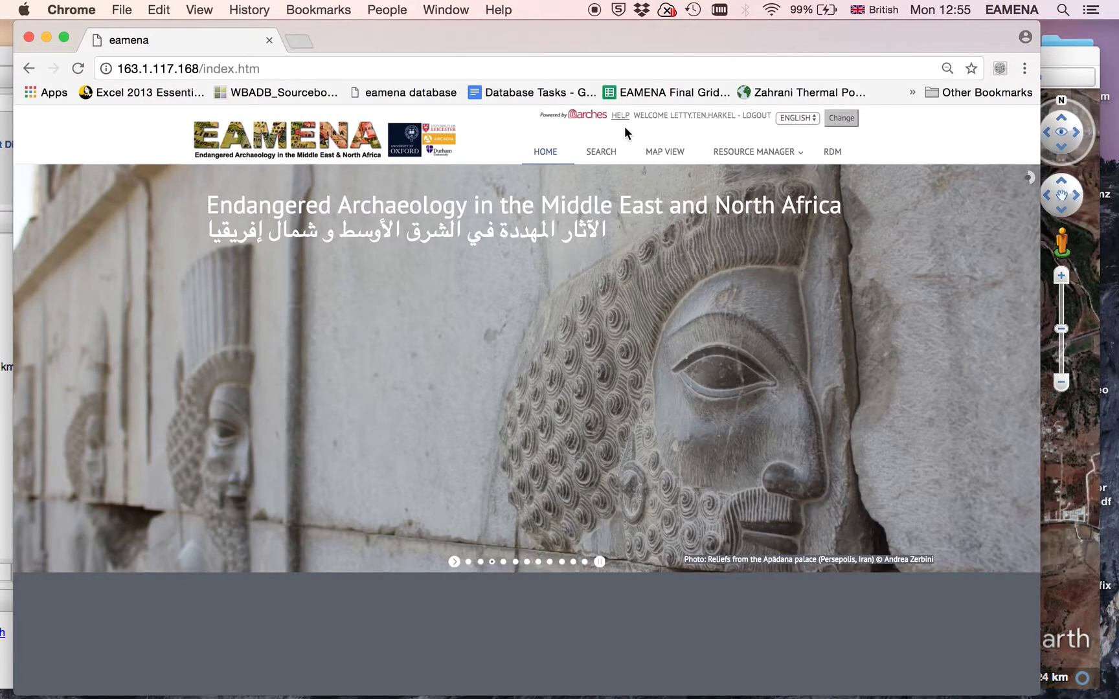
left_click(602, 153)
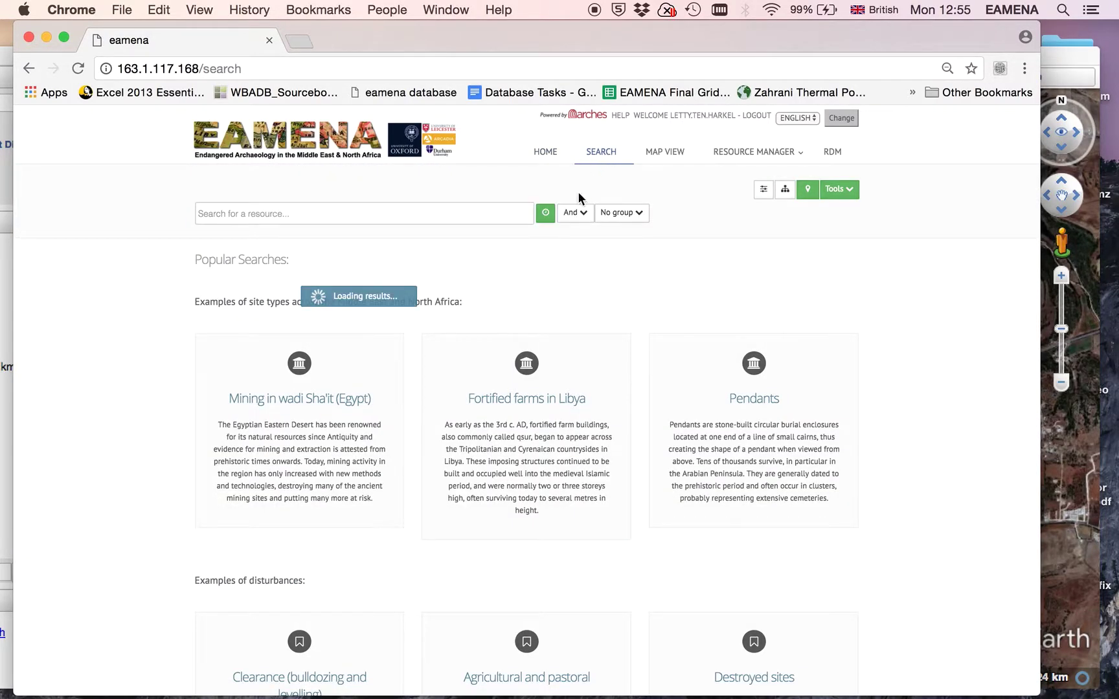
left_click(545, 215)
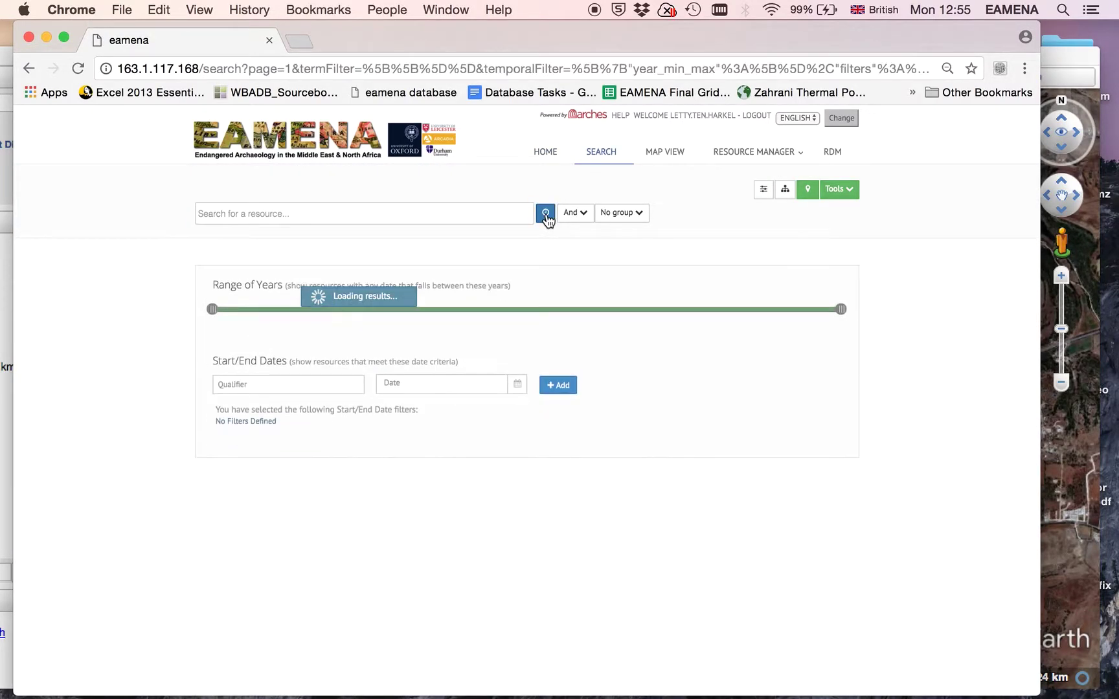
left_click(344, 374)
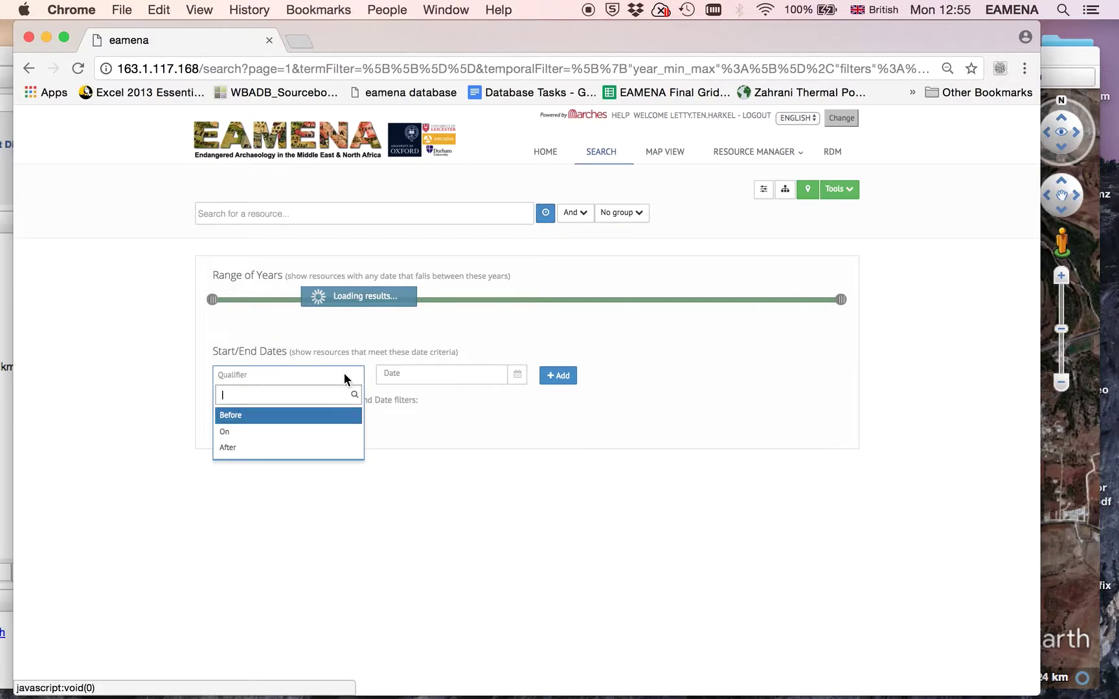
left_click(286, 431)
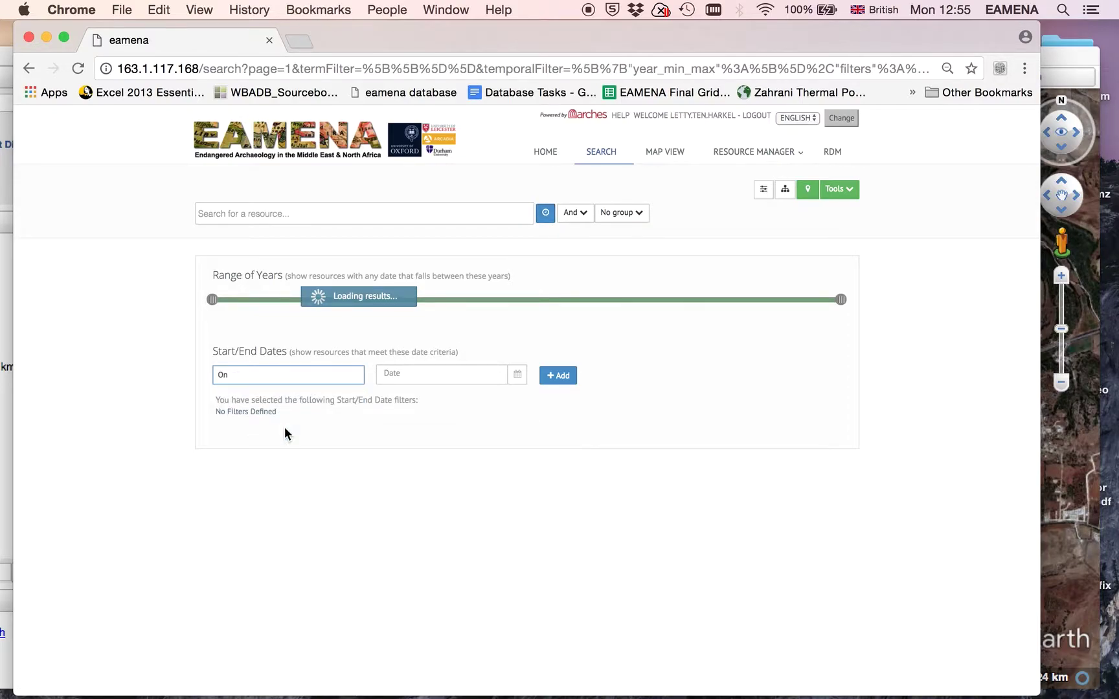
left_click(517, 374)
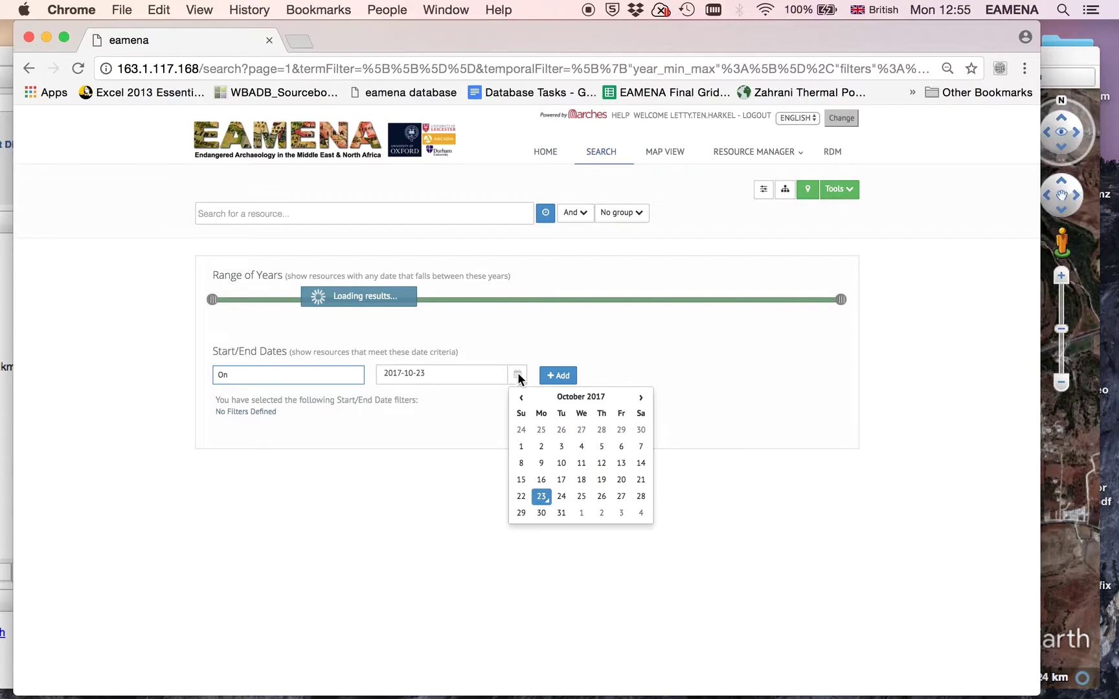
left_click(570, 397)
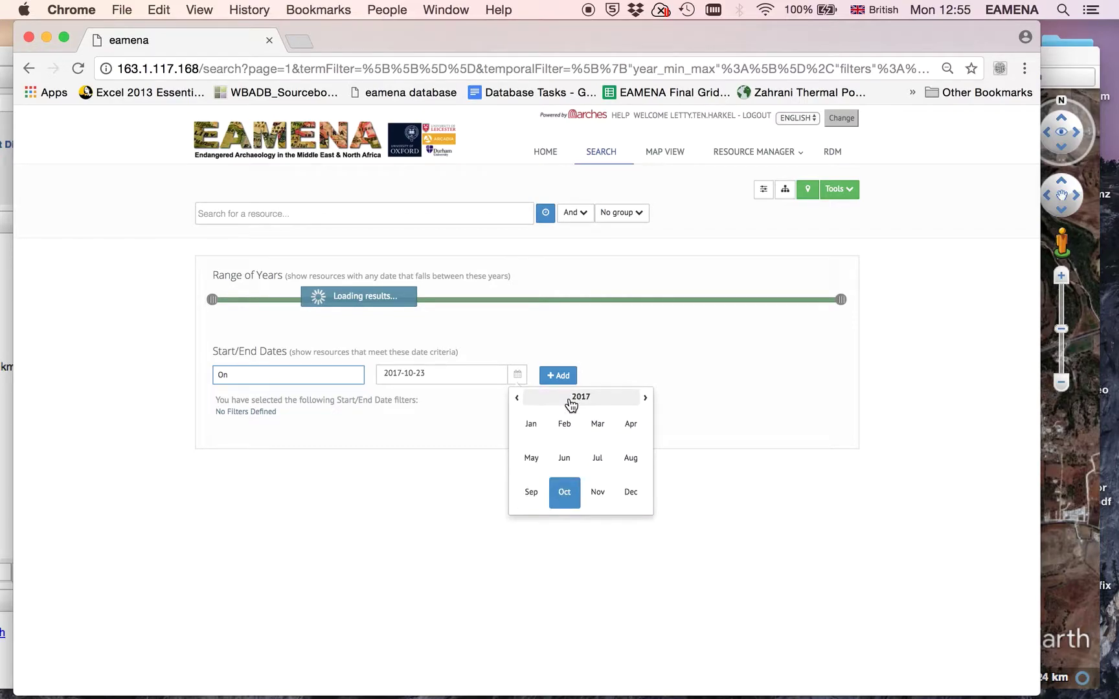
left_click(639, 460)
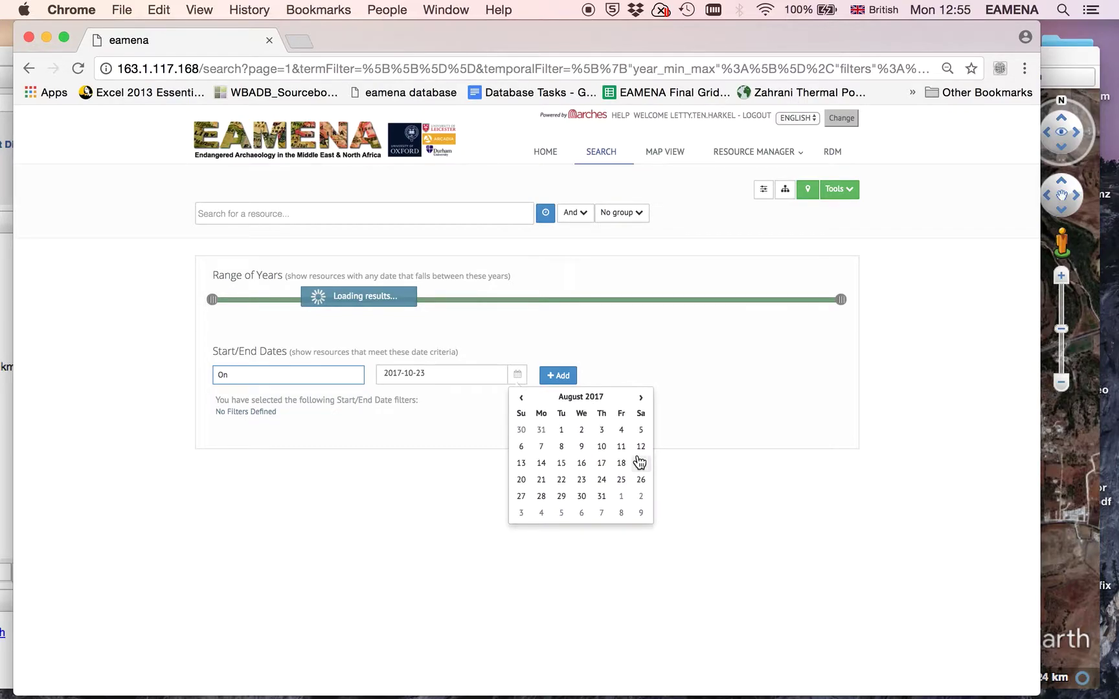
left_click(521, 481)
left_click(568, 382)
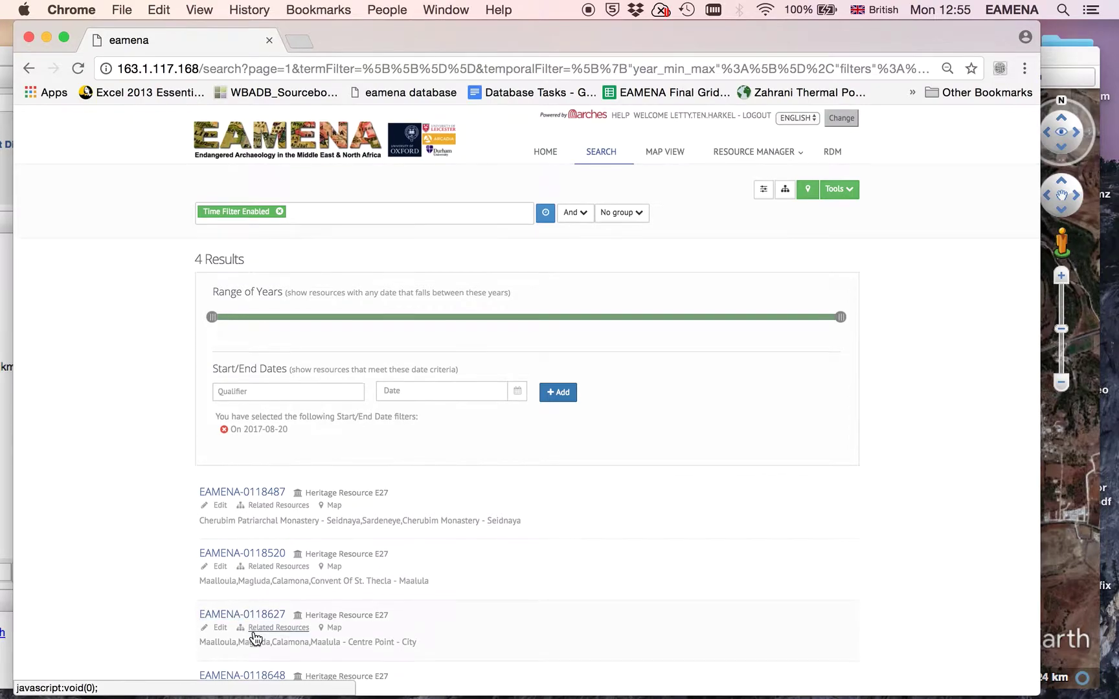
scroll(253, 634, "down", 5)
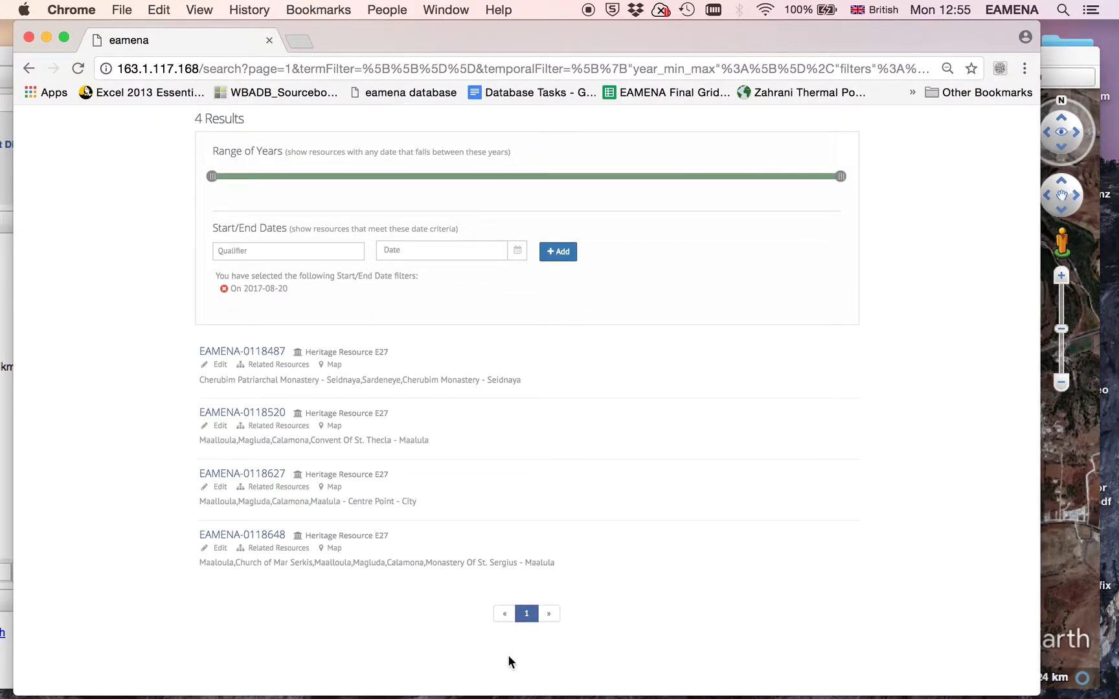
scroll(267, 623, "up", 5)
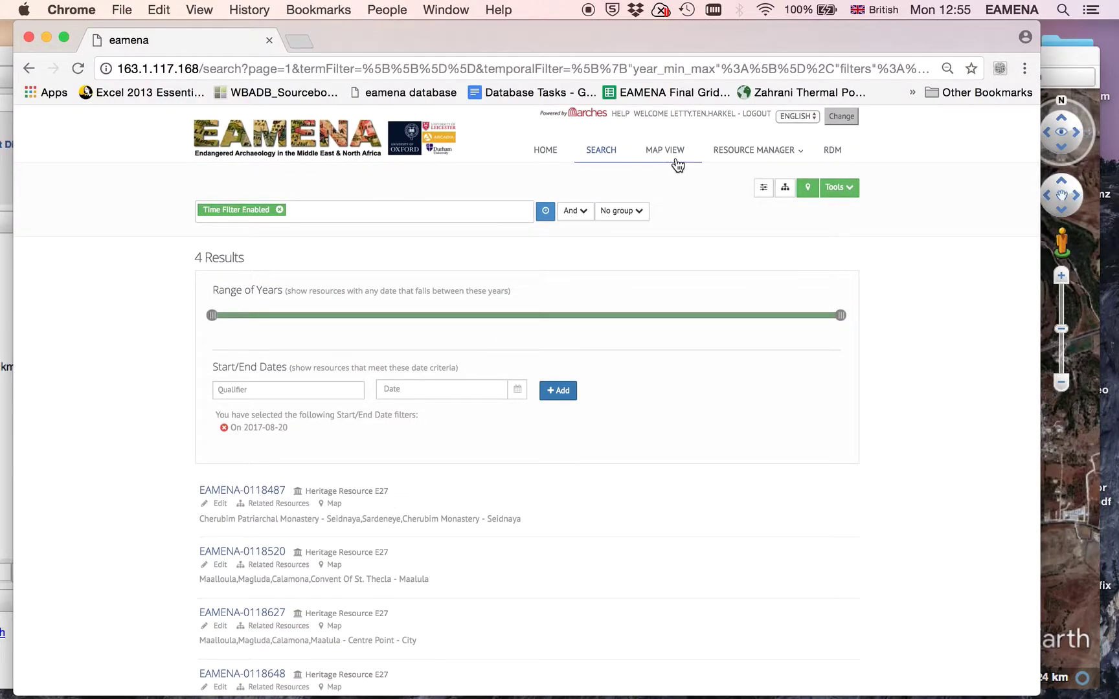
Start a new Information Resource and add Satellite Imagery (Virtual Globe/Map) as its resource type.
mouse_move(754, 155)
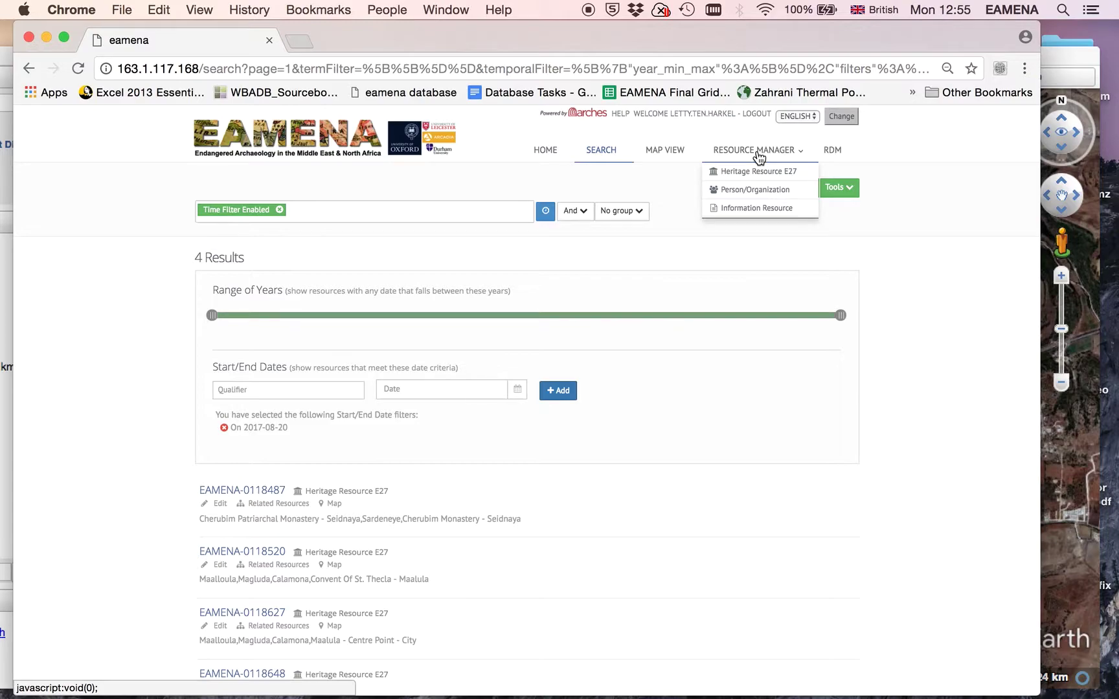
left_click(762, 209)
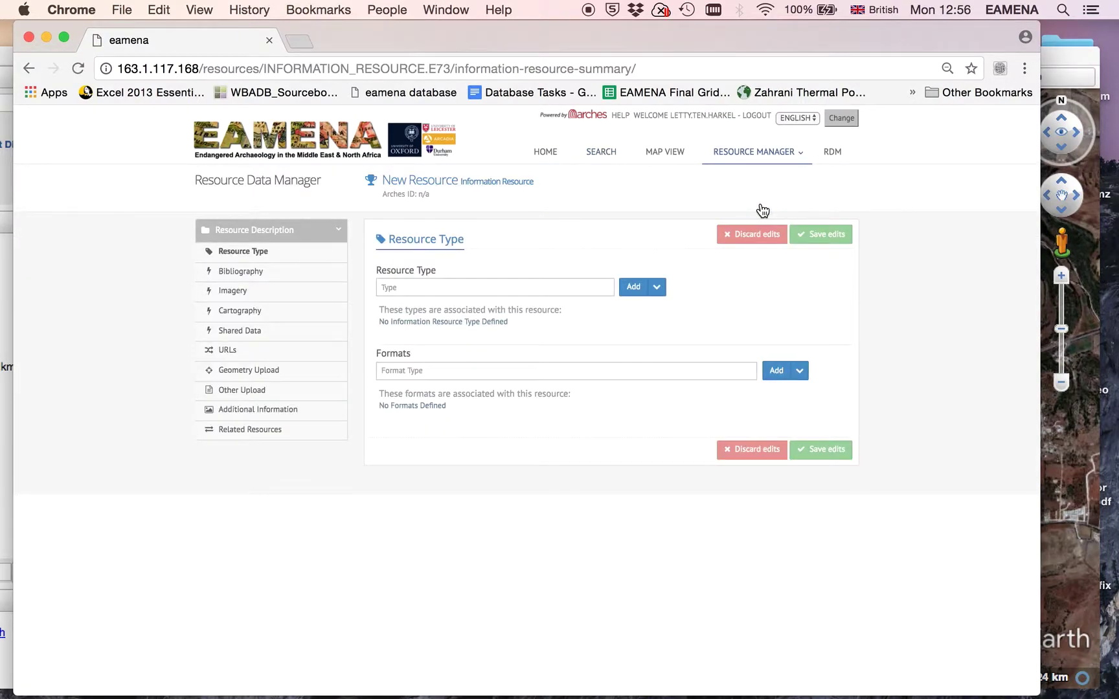
left_click(453, 289)
scroll(462, 387, "down", 1)
scroll(462, 386, "down", 5)
scroll(461, 386, "down", 5)
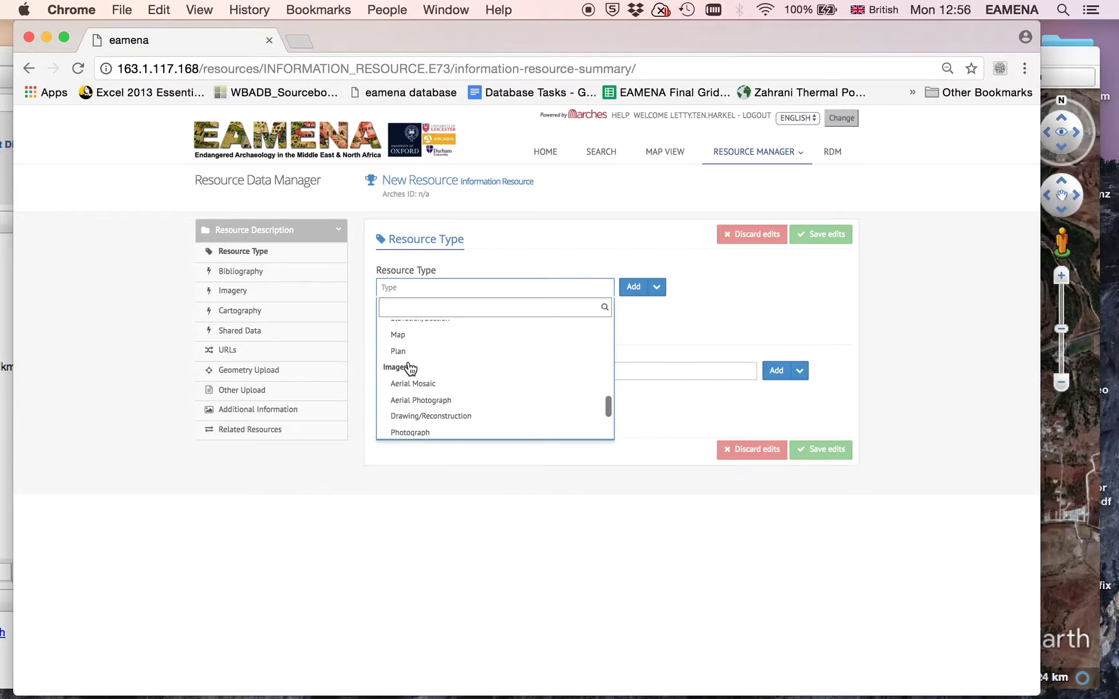
scroll(494, 412, "down", 1)
scroll(494, 412, "down", 4)
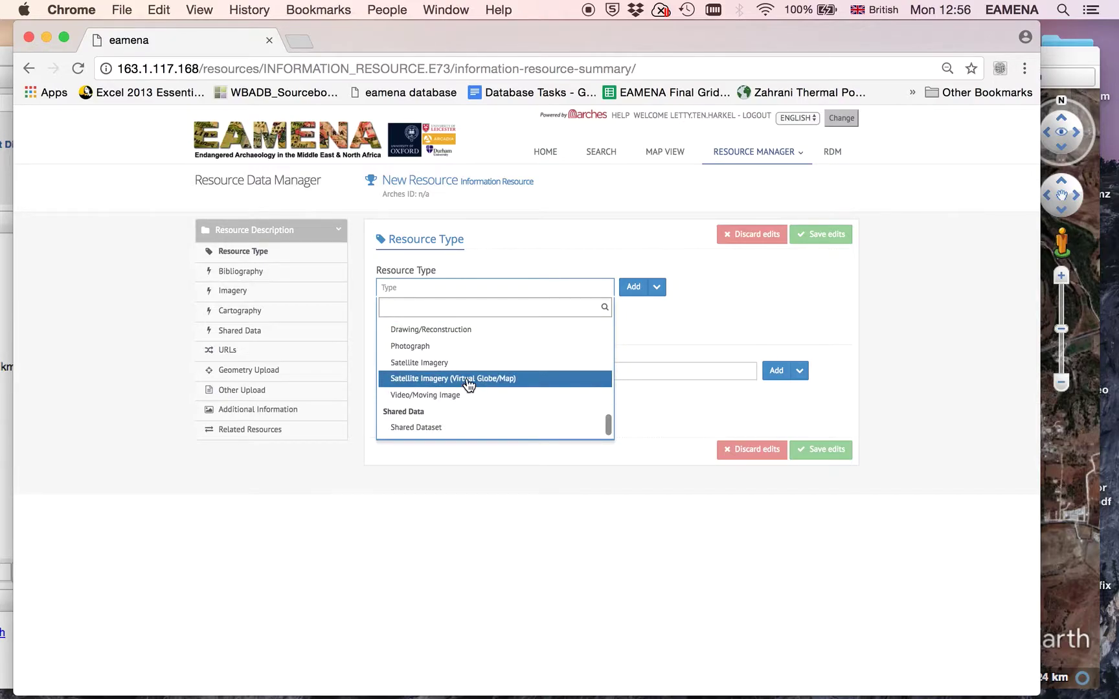
left_click(468, 382)
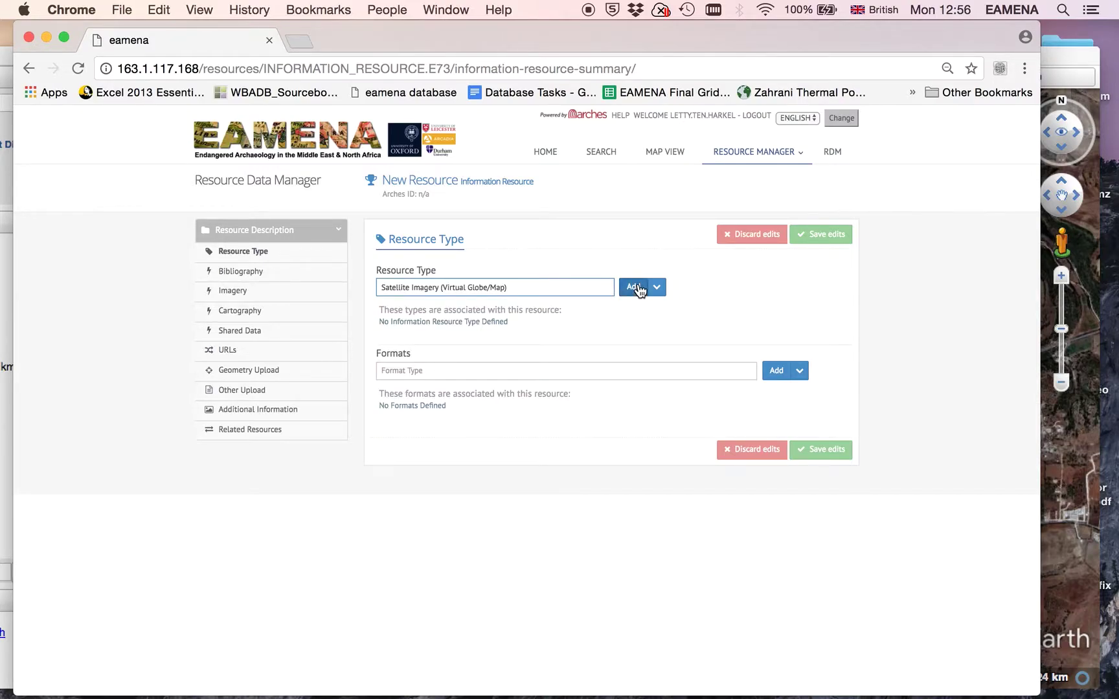
left_click(635, 287)
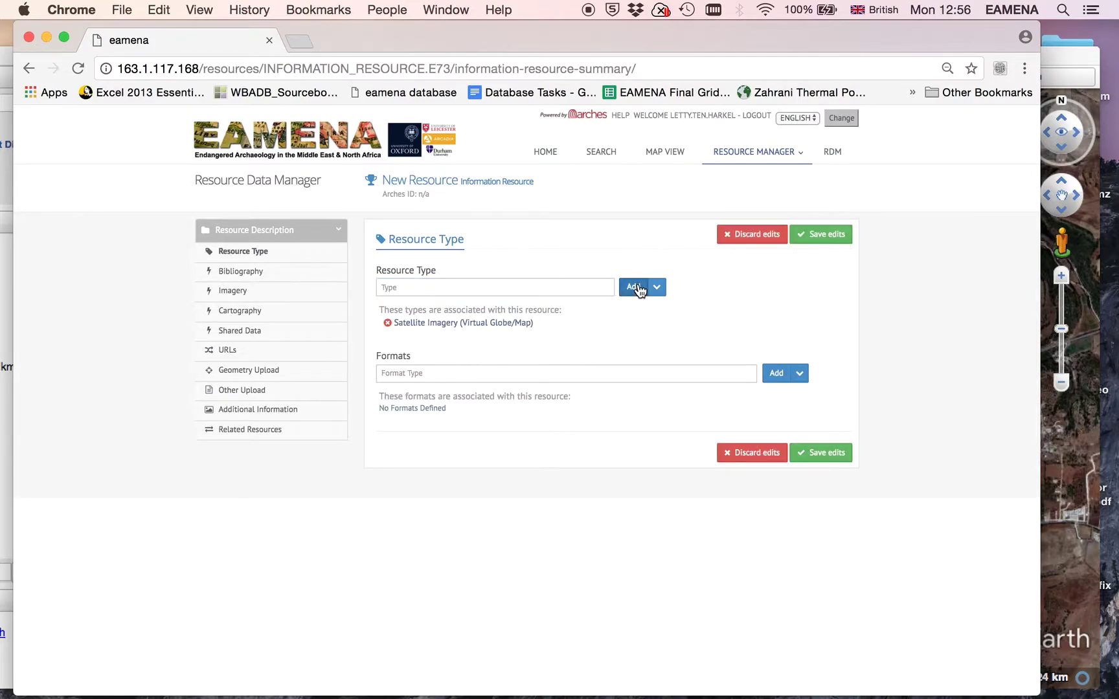
Add Online Access as the resource's format and save the edits.
left_click(484, 373)
scroll(494, 465, "down", 5)
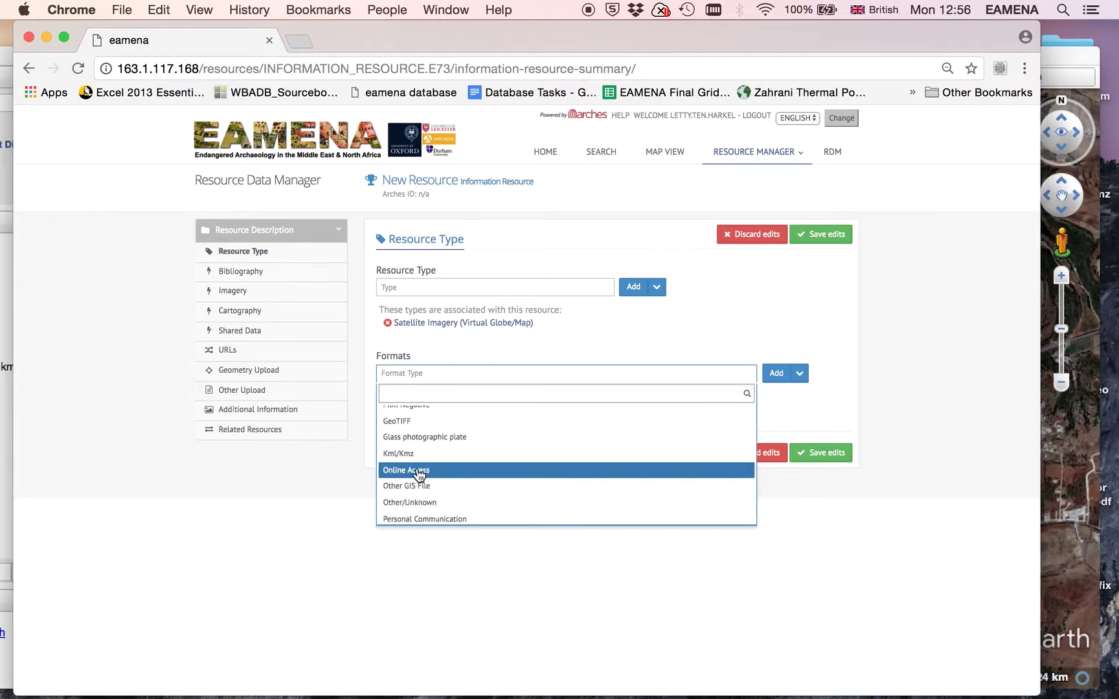
left_click(420, 475)
left_click(774, 374)
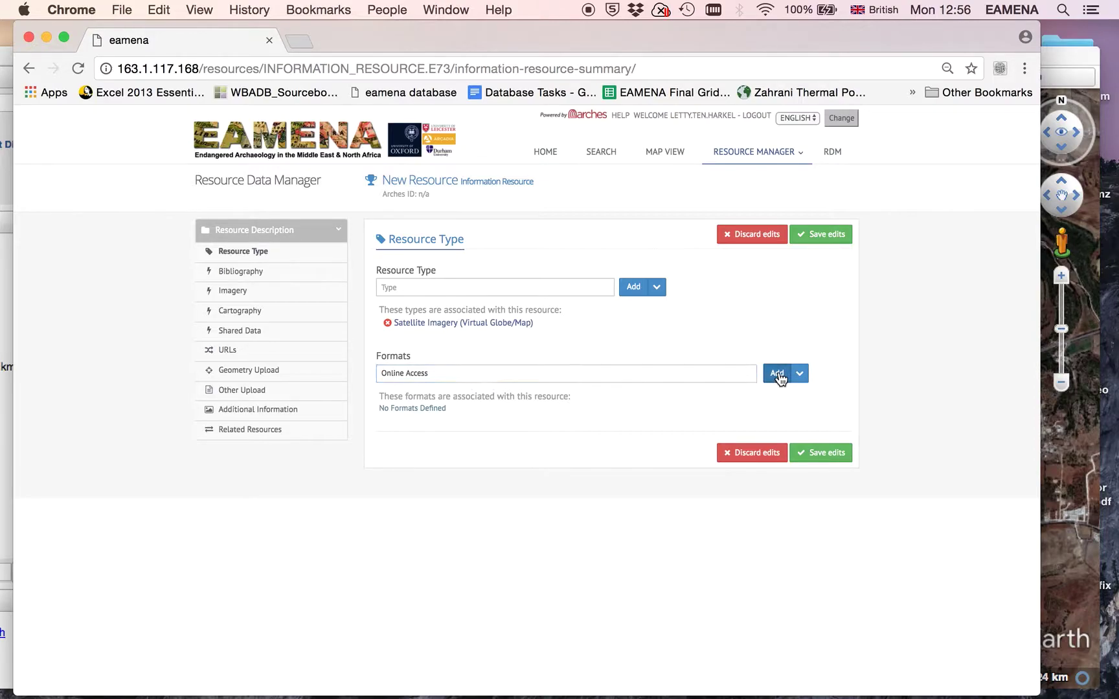
left_click(825, 239)
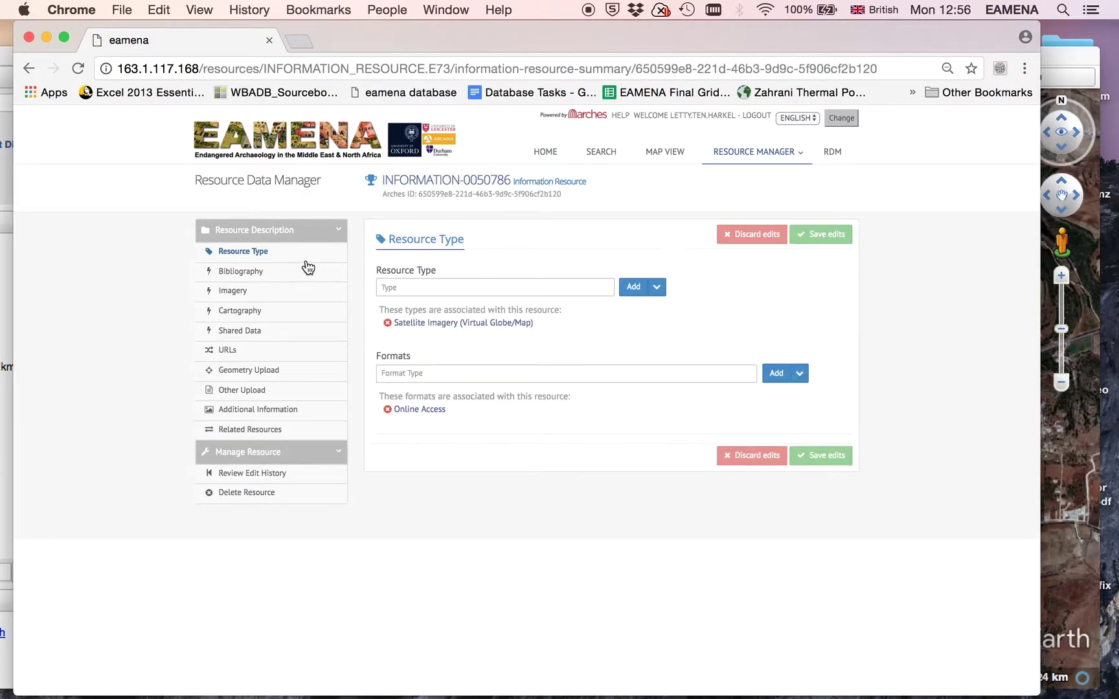
Add Google Earth (Pro) as the source in the resource's Imagery section.
left_click(239, 299)
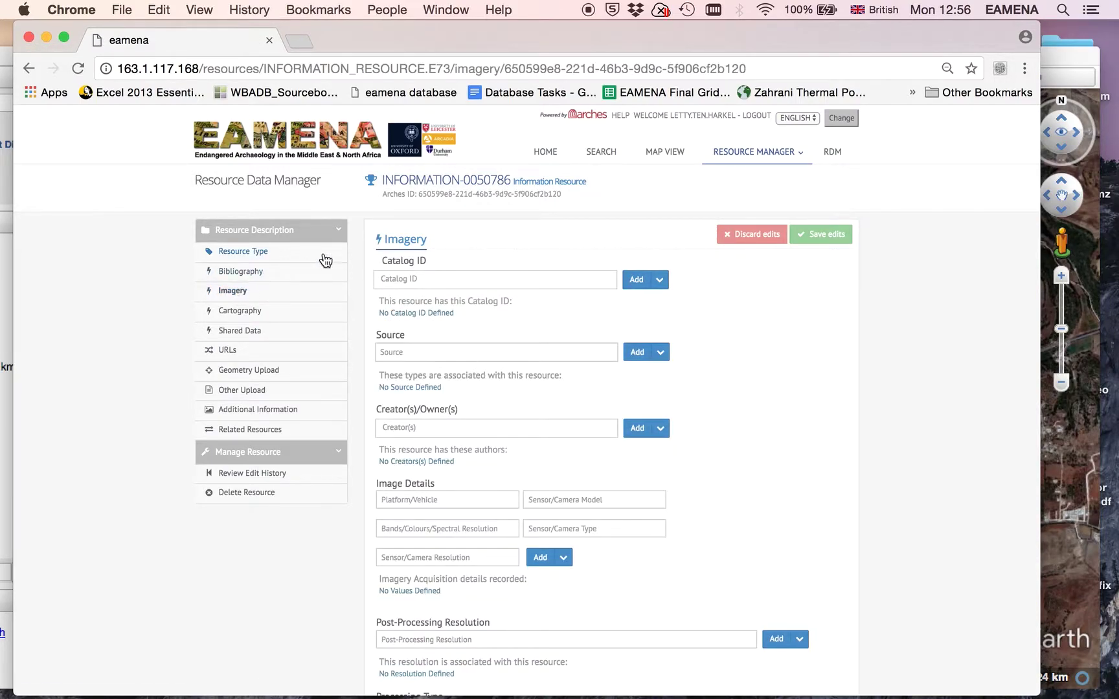
left_click(427, 356)
scroll(445, 430, "down", 5)
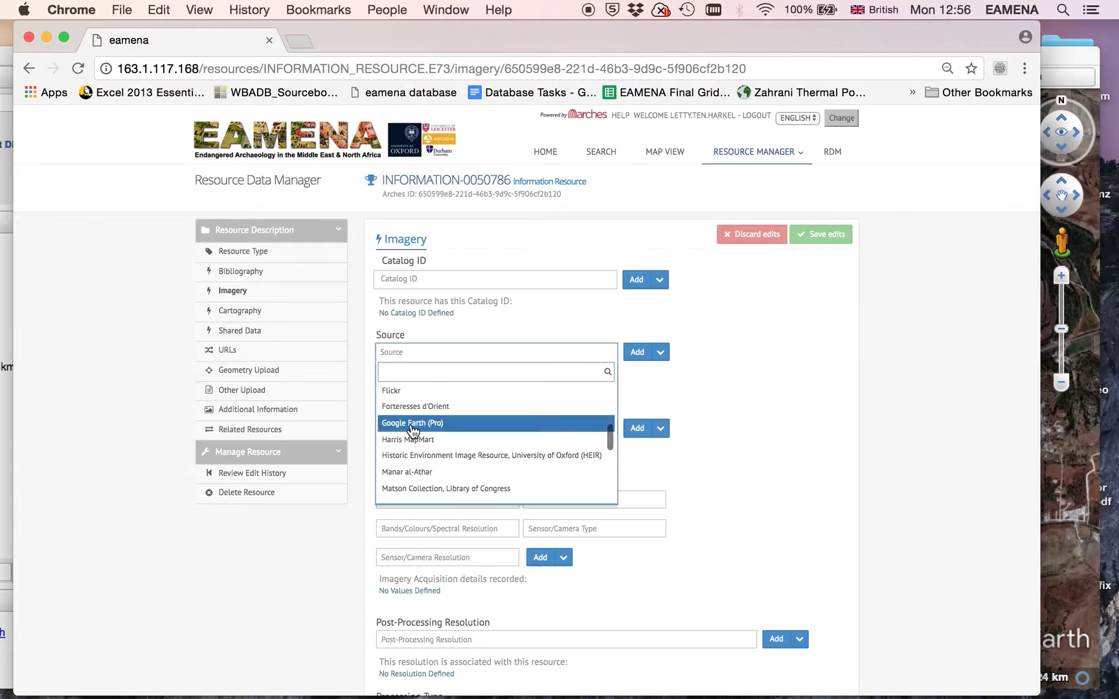
left_click(461, 427)
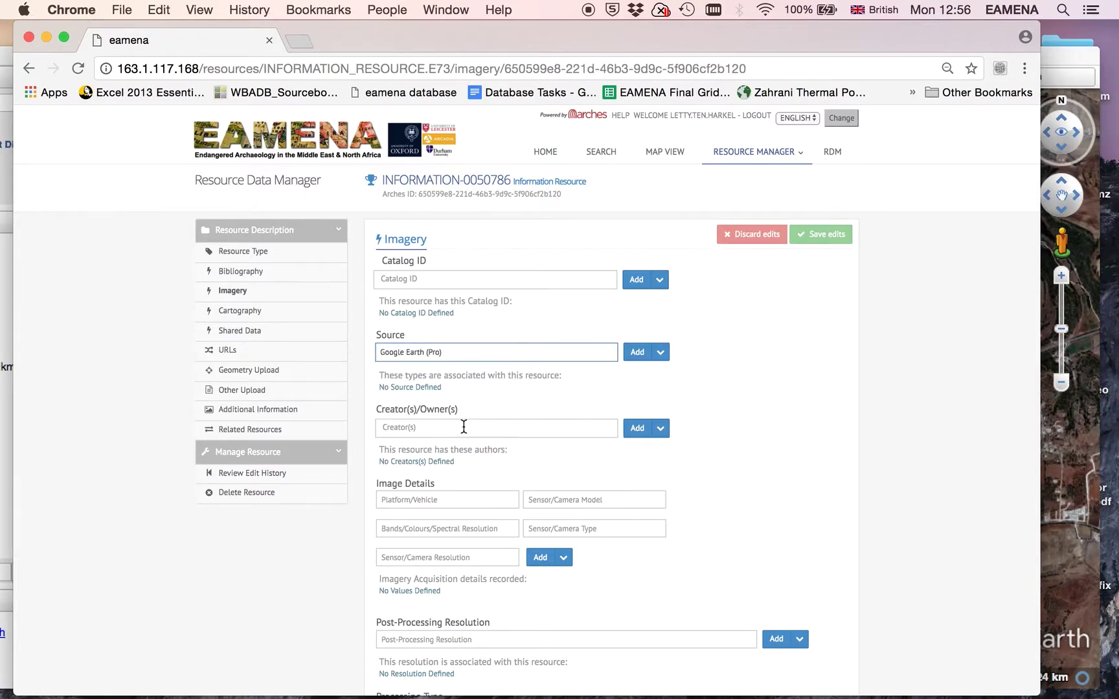
left_click(637, 353)
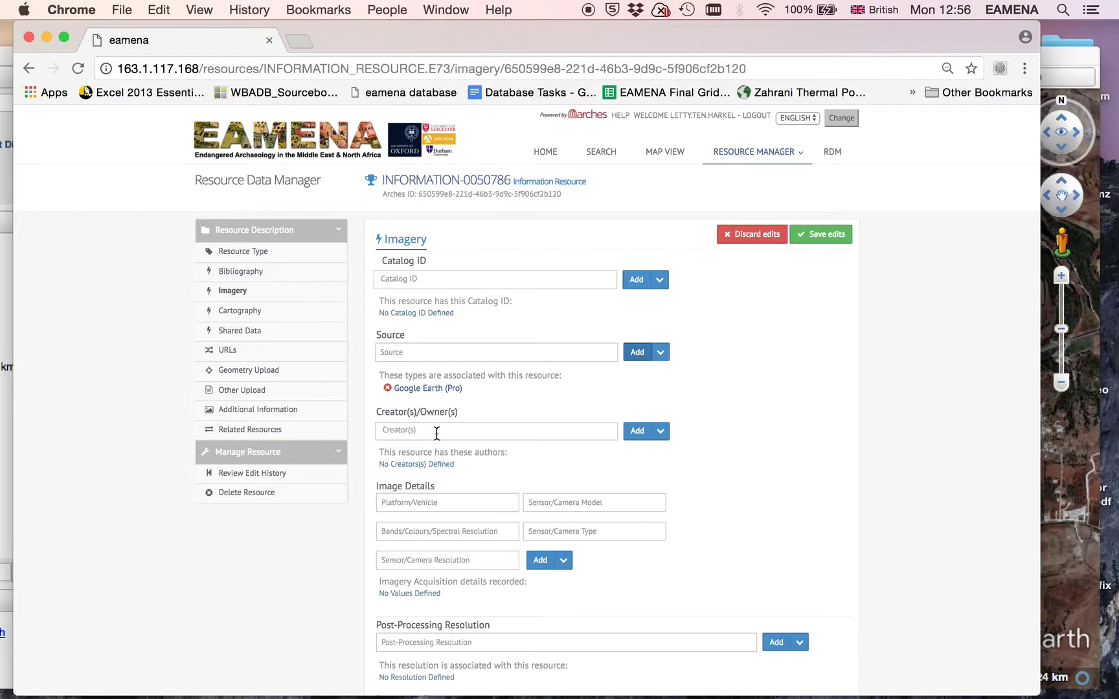
Check the image credit in Google Earth Pro, return to Chrome and add DigitalGlobe as the imagery's creator/owner.
left_click(1065, 55)
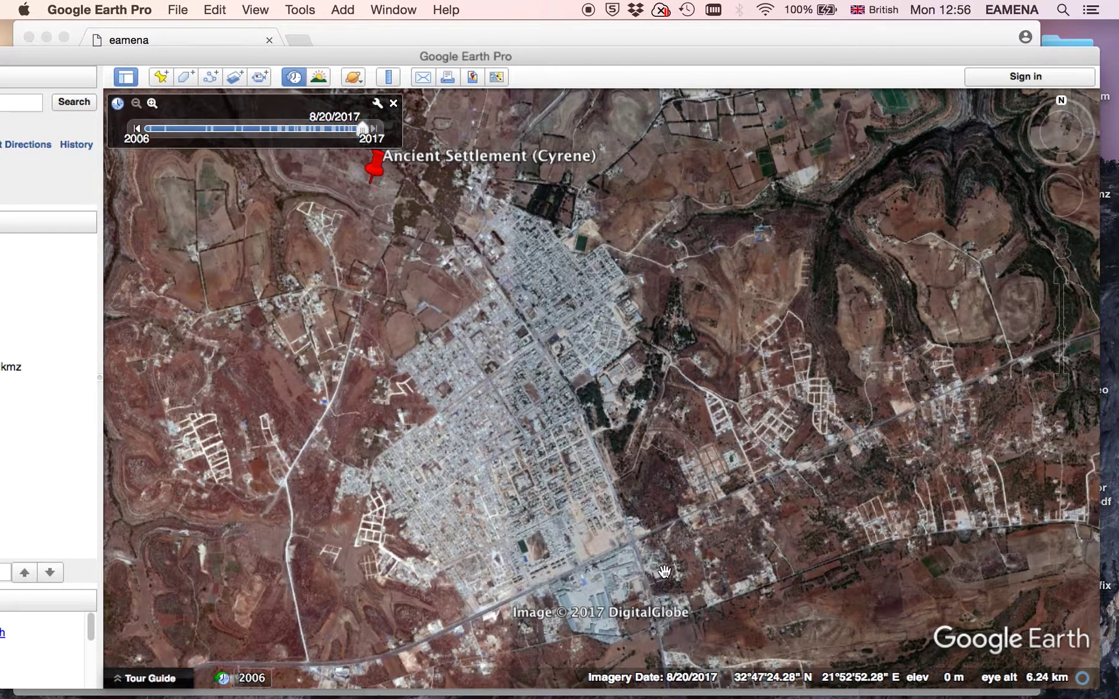
left_click(759, 40)
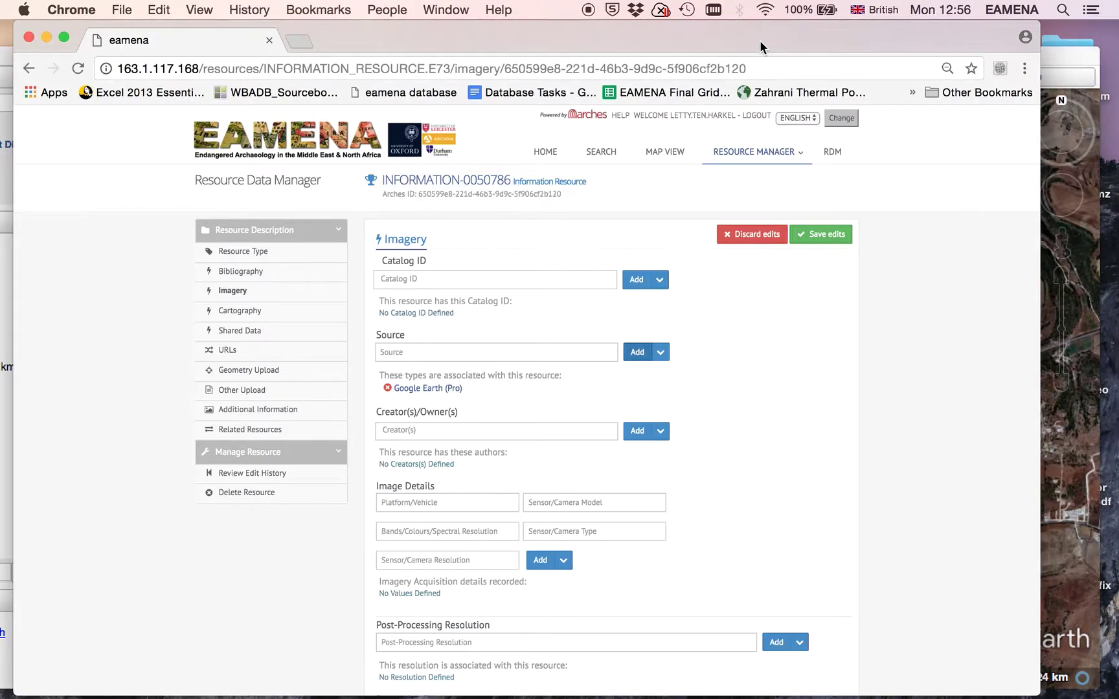
left_click(431, 430)
type("DigitalGlobe")
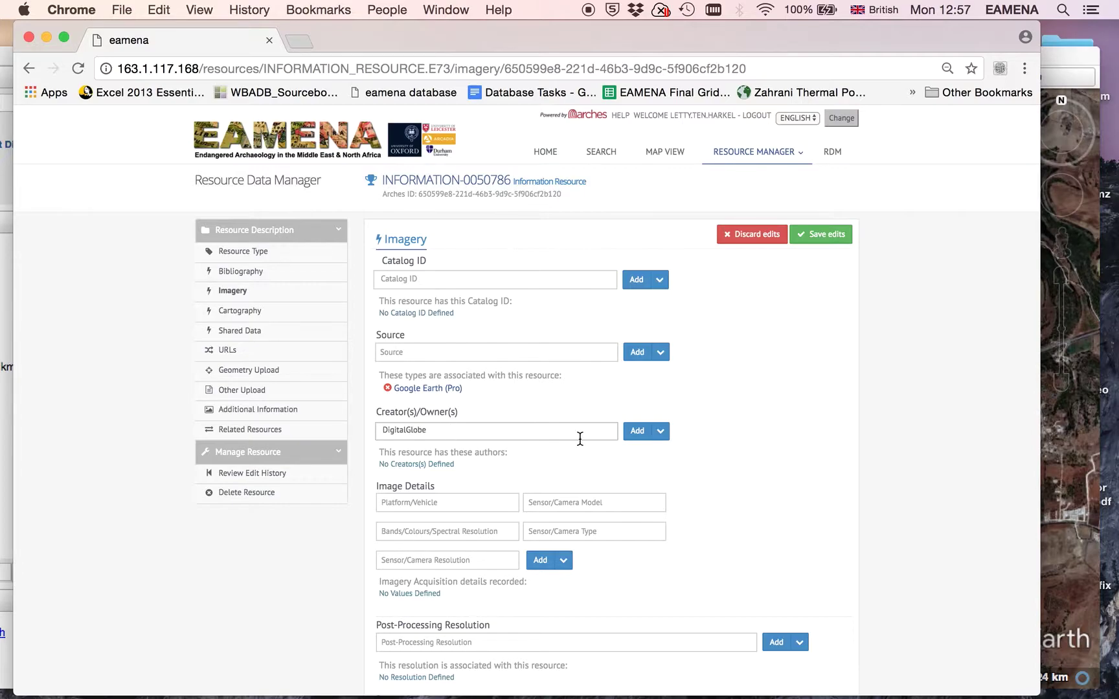
left_click(634, 436)
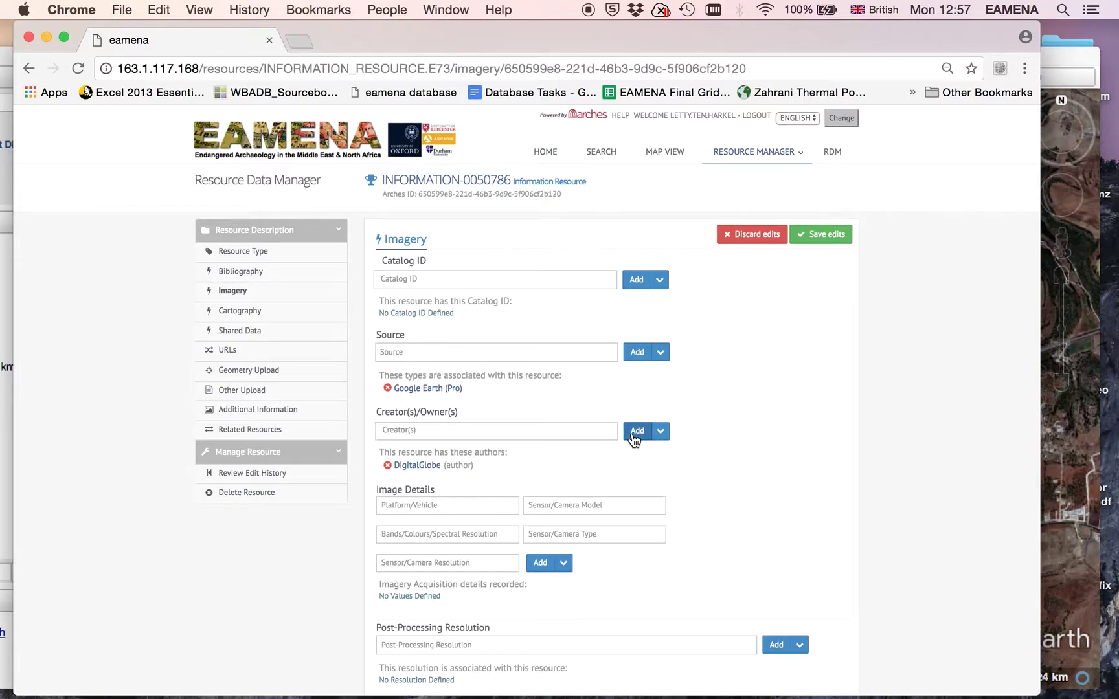
Add image details with platform, sensor model, spectral resolution, sensor type and sensor resolution all set to Unknown.
left_click(452, 504)
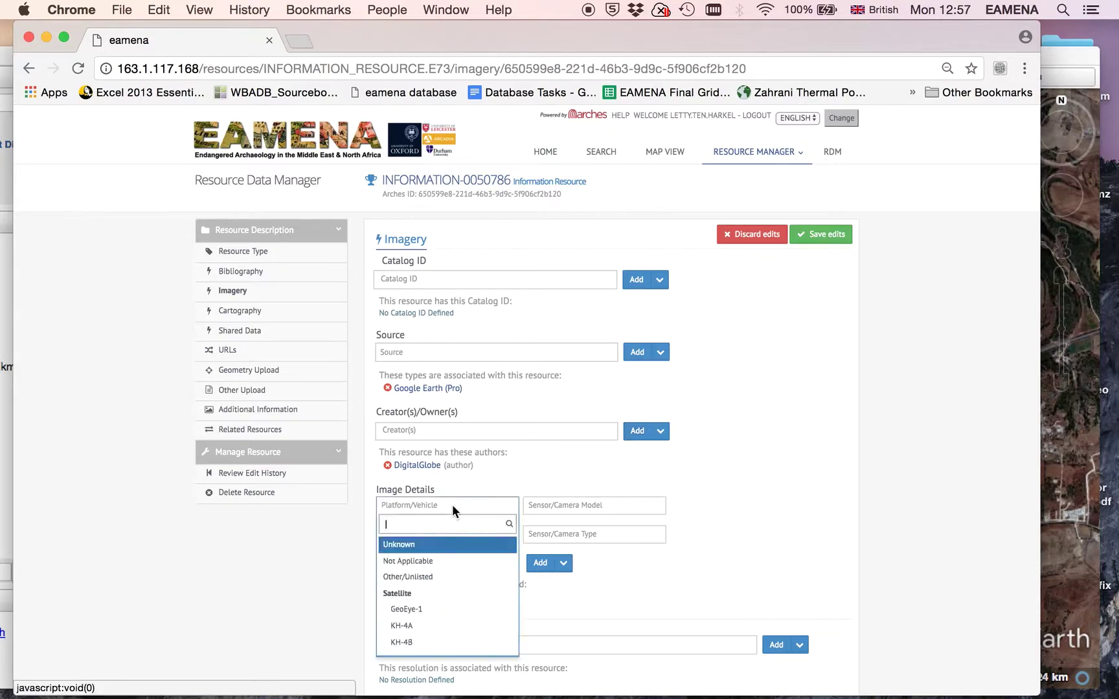
left_click(429, 545)
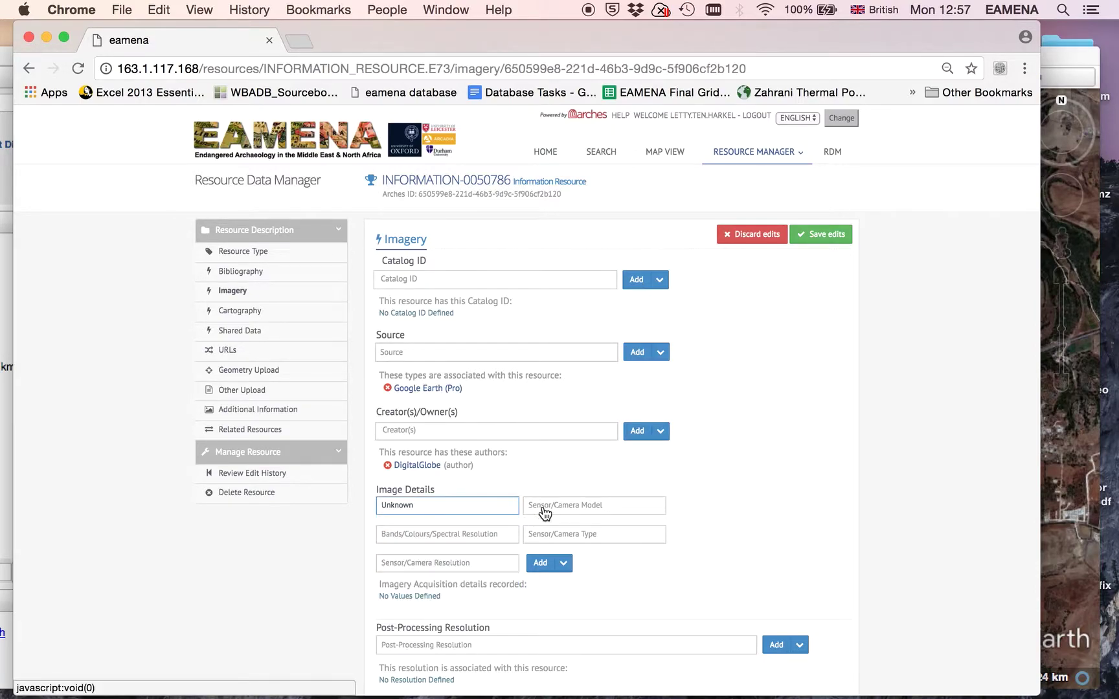
left_click(545, 506)
left_click(545, 548)
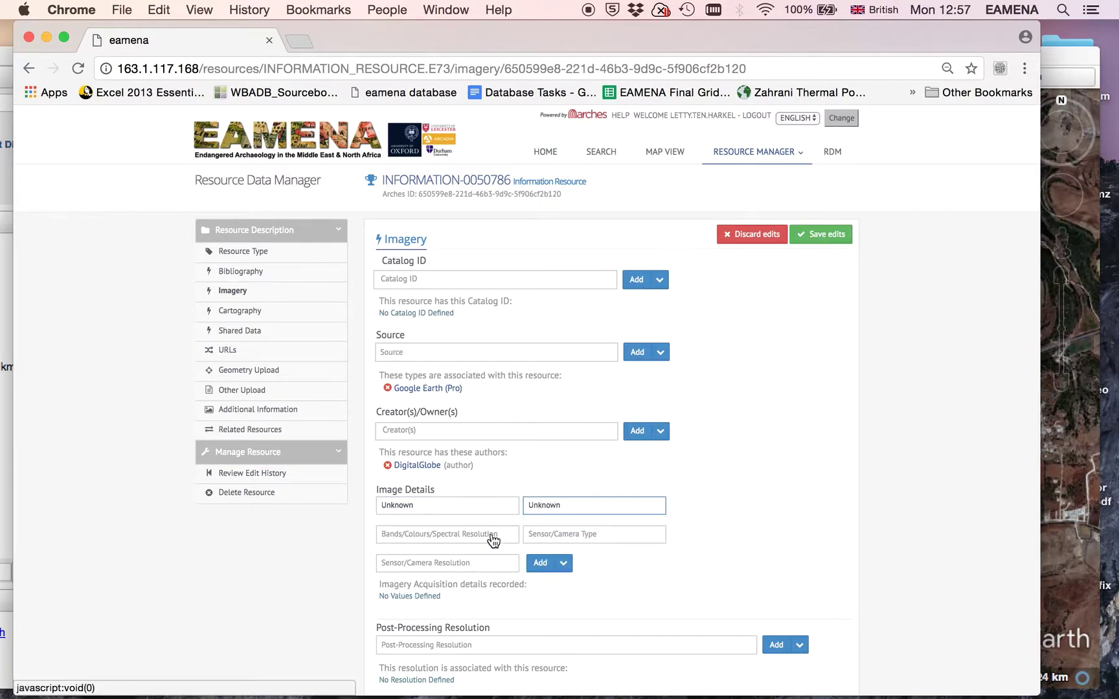
left_click(474, 538)
left_click(445, 572)
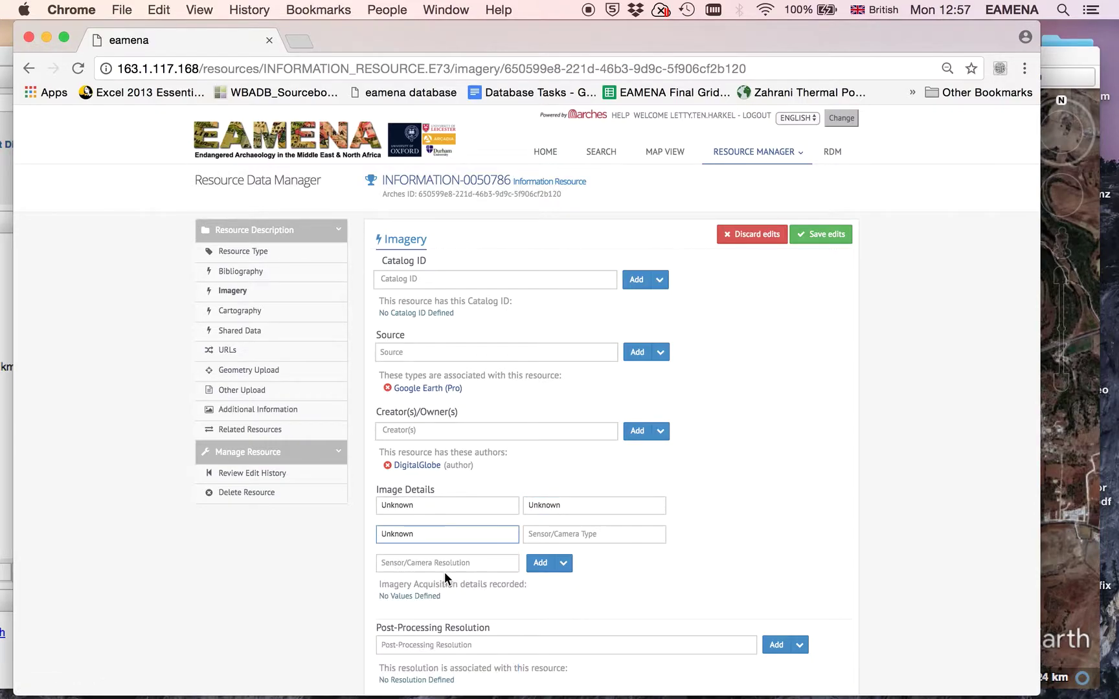
left_click(567, 537)
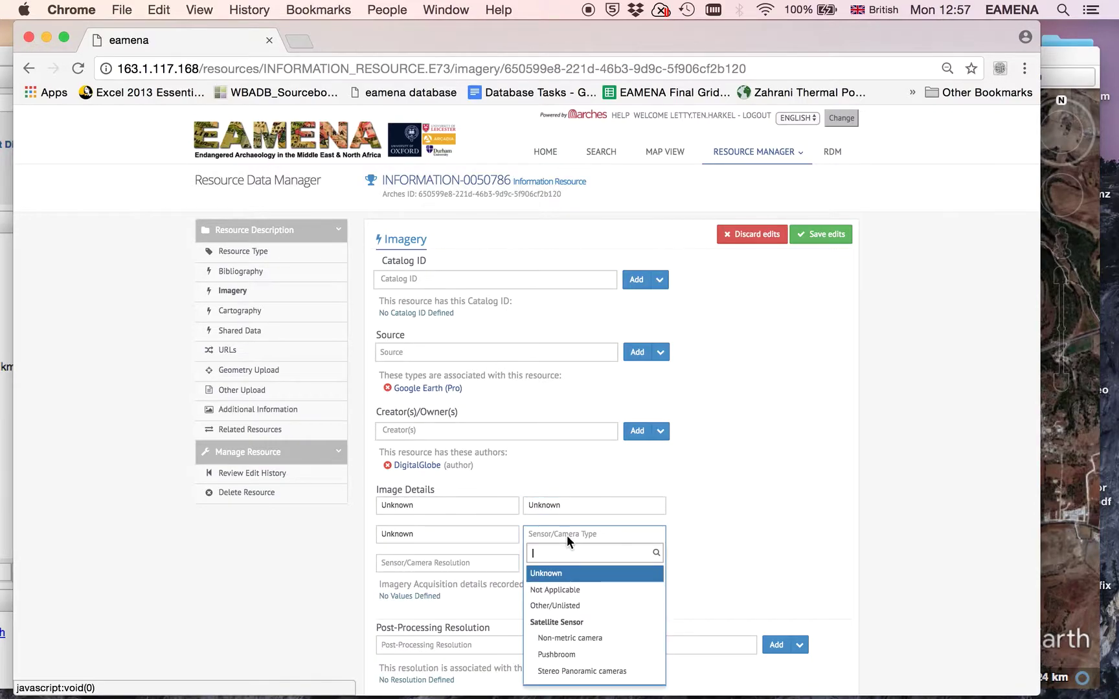
left_click(554, 581)
left_click(429, 562)
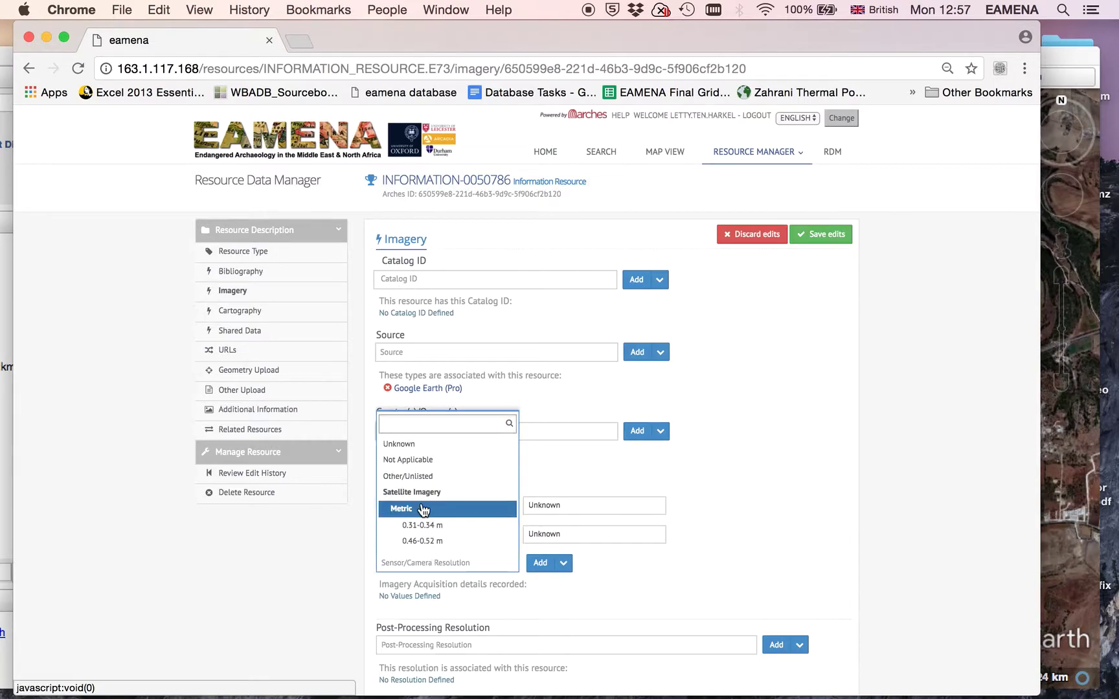
left_click(409, 442)
left_click(540, 563)
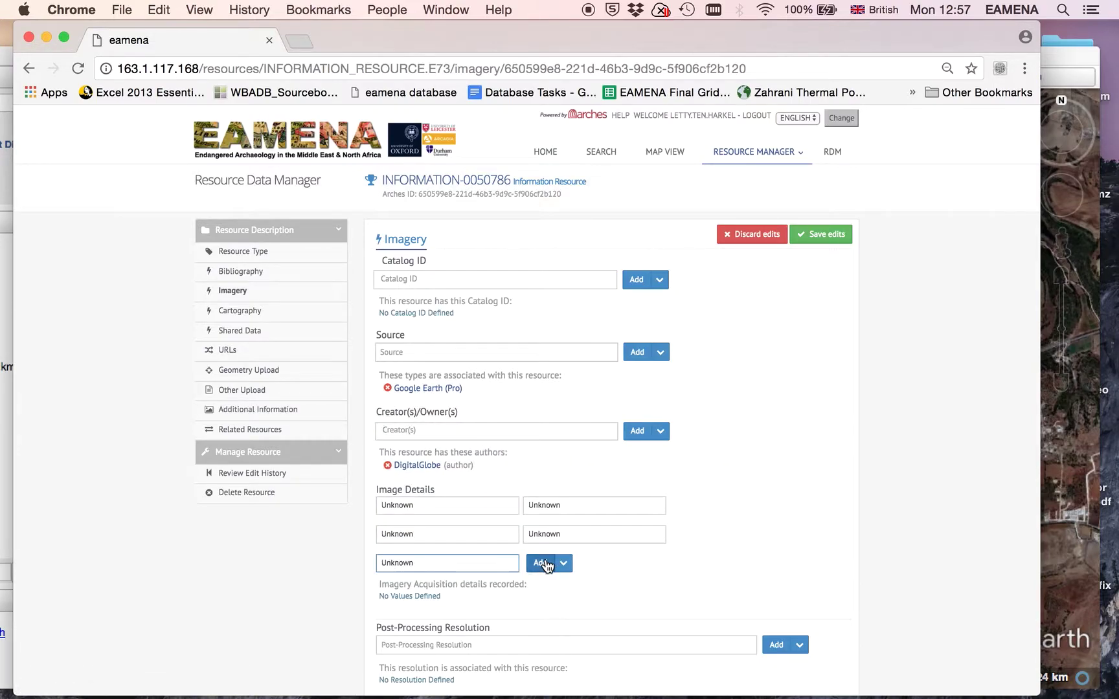
Add Unknown as both the post-processing resolution and the processing type of the imagery.
scroll(627, 614, "down", 1)
scroll(628, 614, "down", 5)
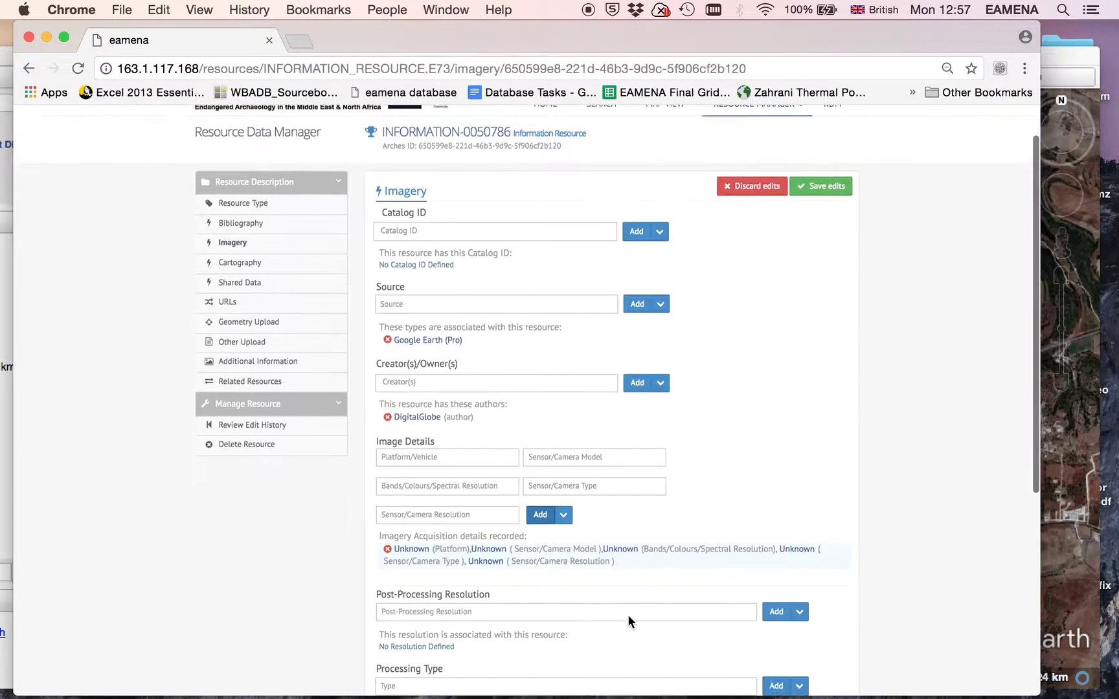
left_click(497, 485)
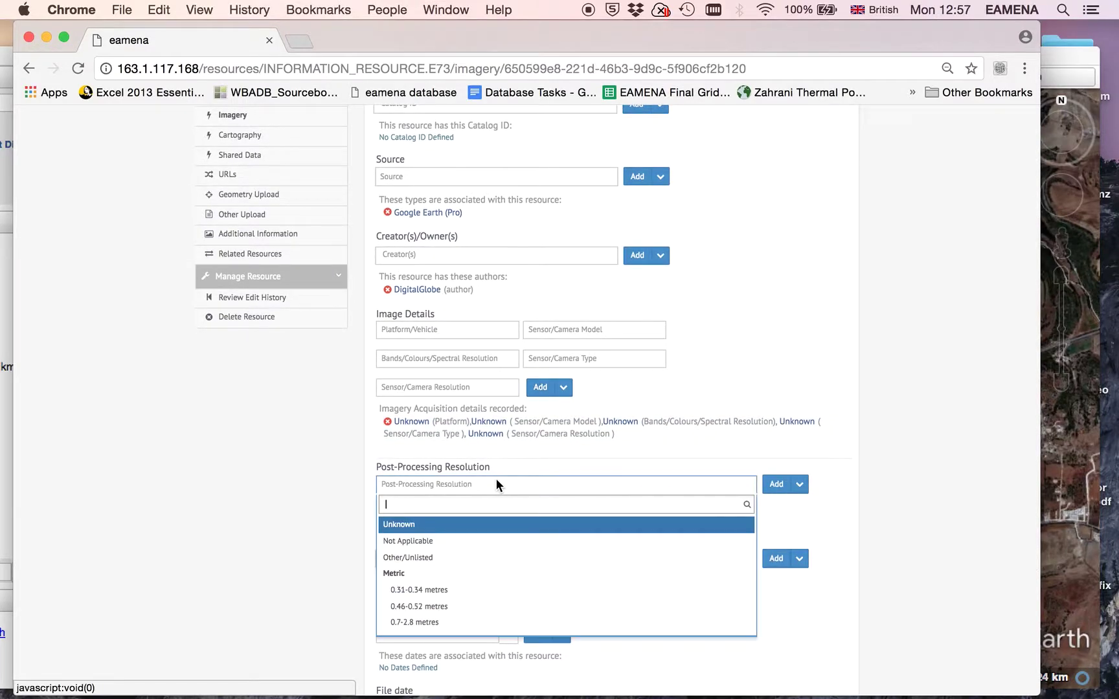
left_click(413, 523)
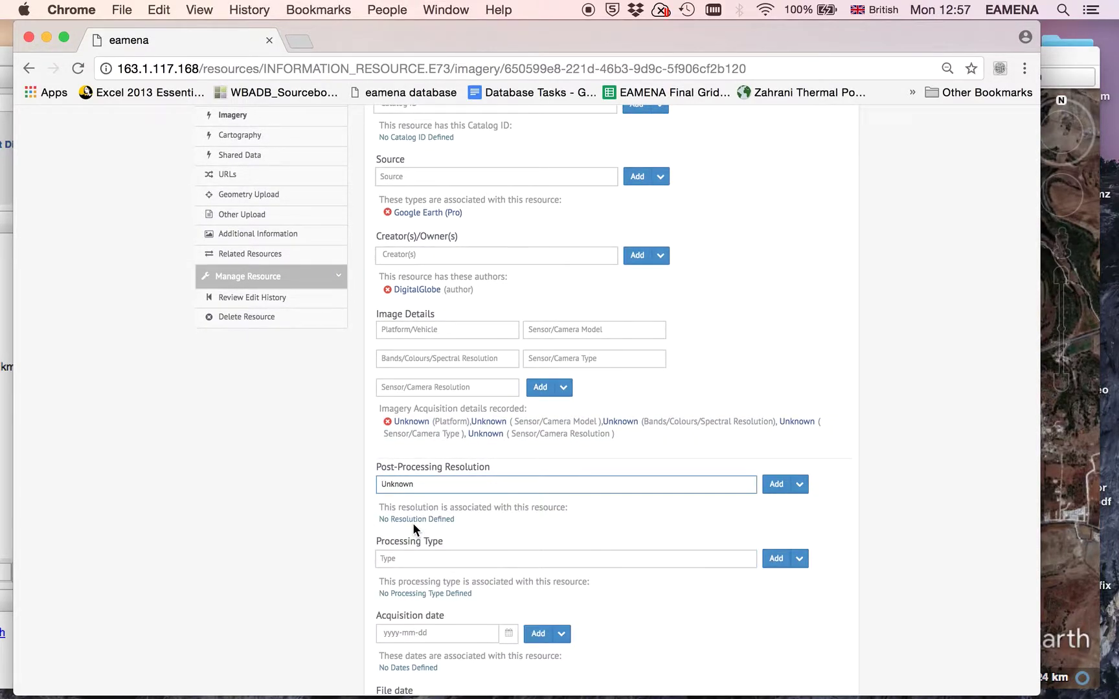
left_click(776, 486)
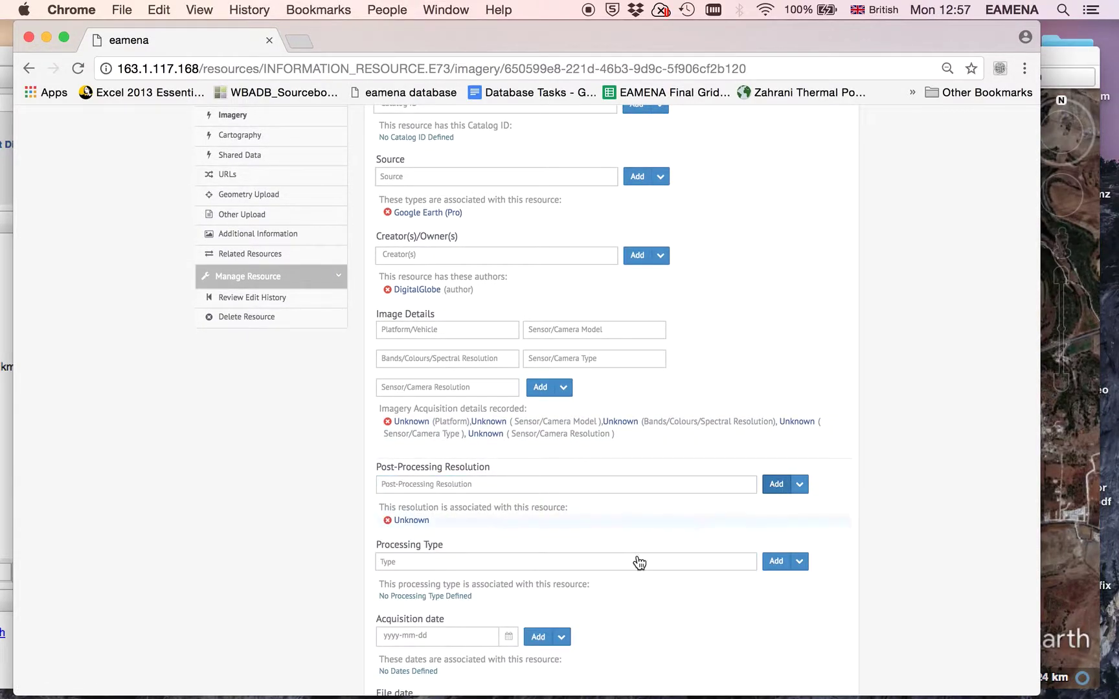
left_click(445, 563)
left_click(406, 440)
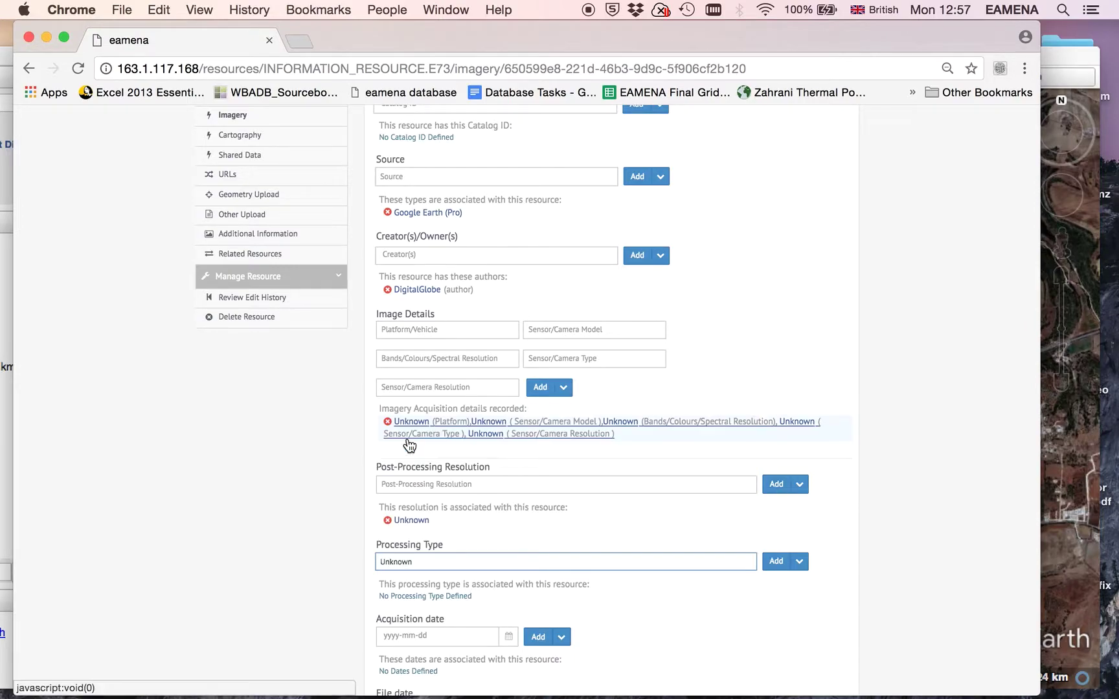
left_click(775, 563)
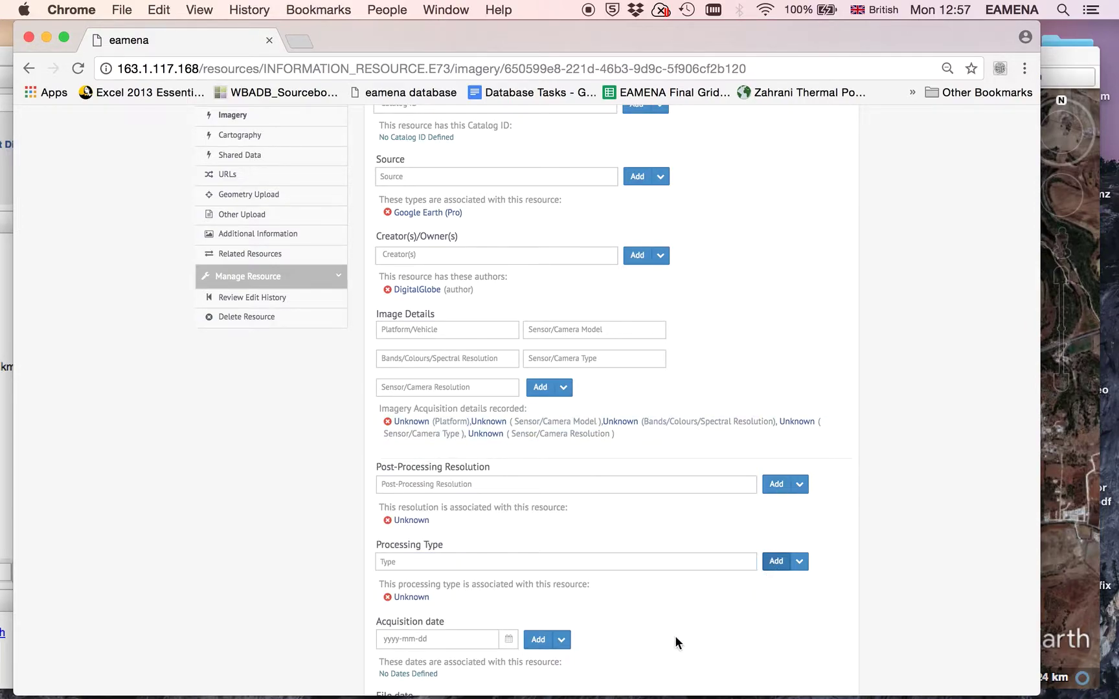
Check the historical image date in Google Earth Pro, return to Chrome and add 2017-08-20 as the imagery's acquisition date.
scroll(675, 635, "down", 5)
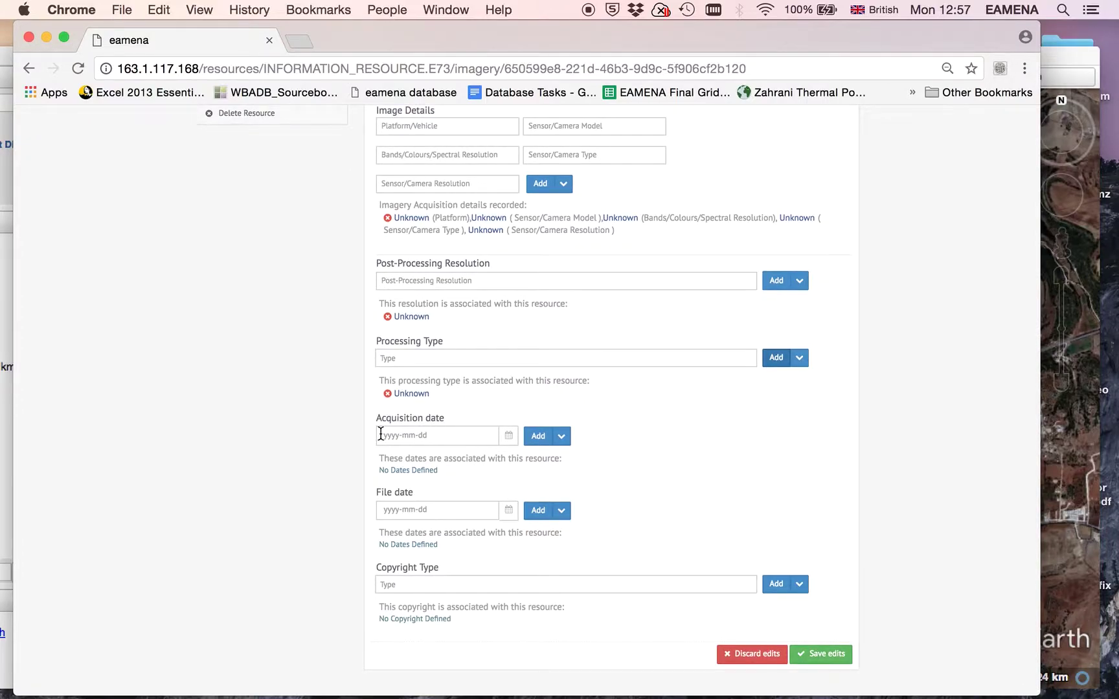
left_click(1059, 54)
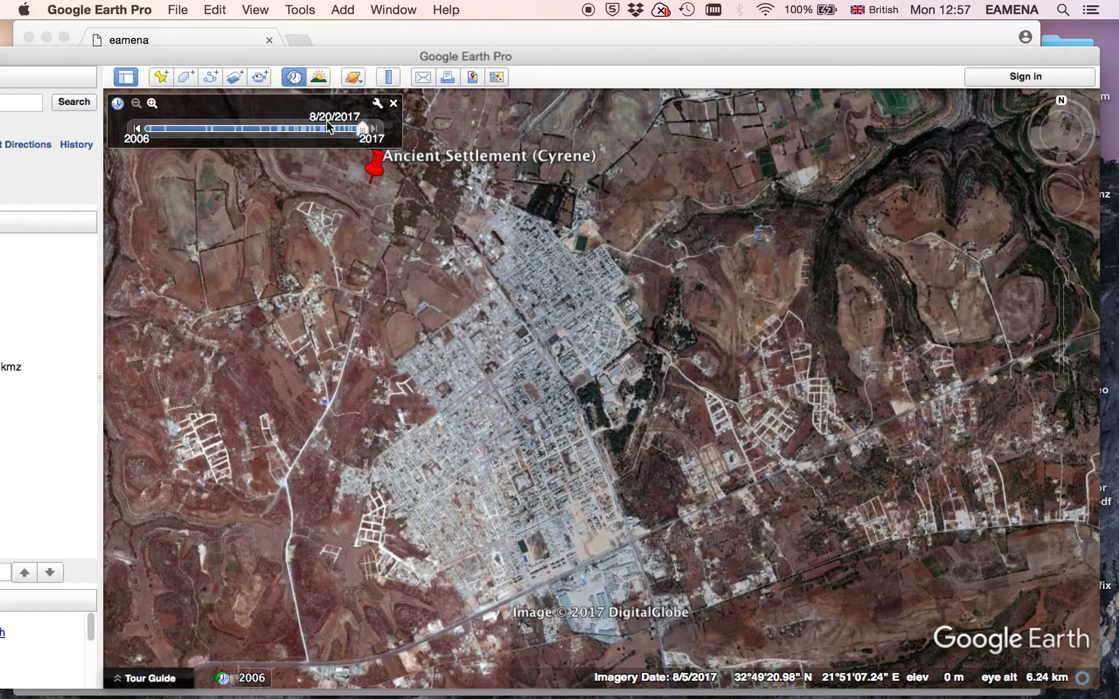
left_click(747, 34)
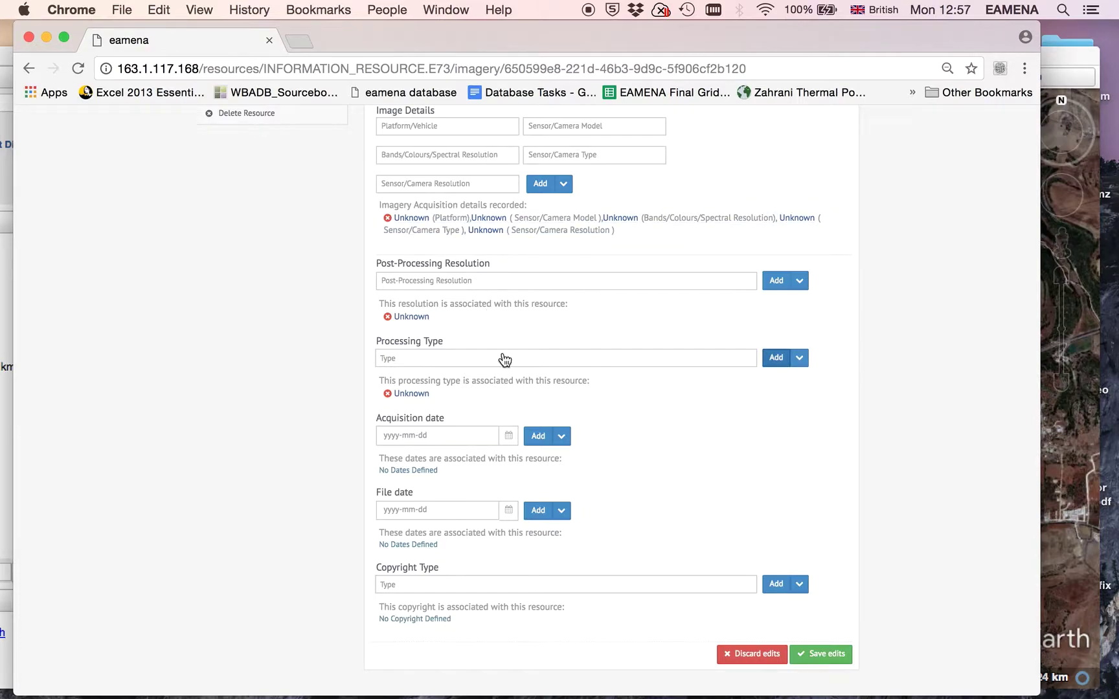
left_click(508, 438)
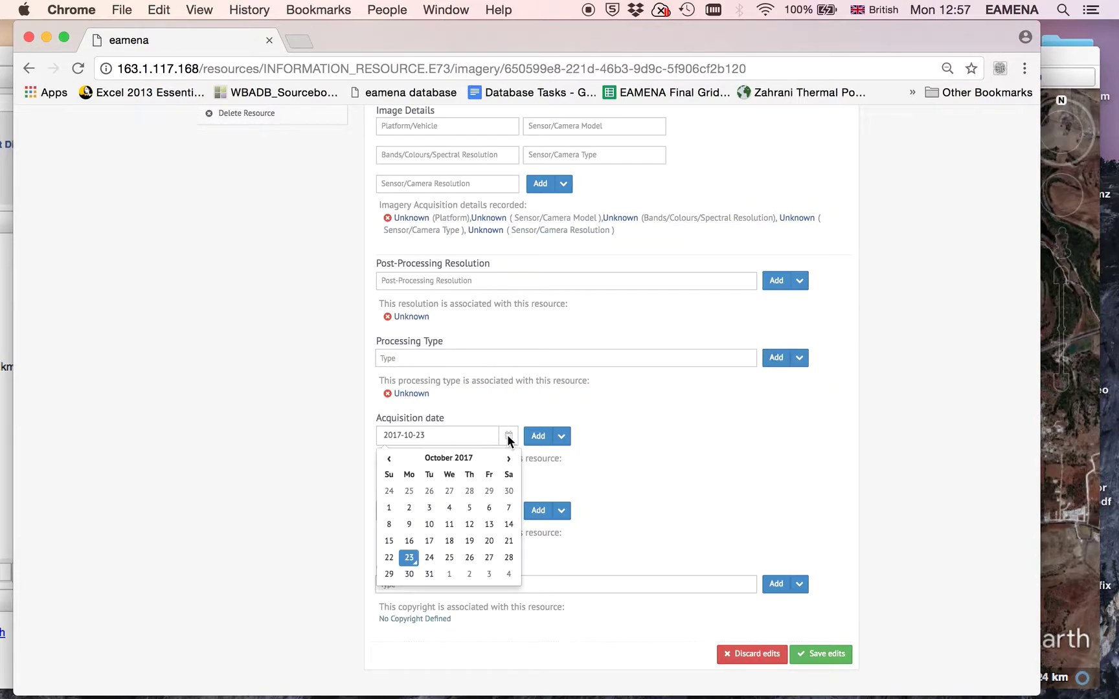
left_click(466, 457)
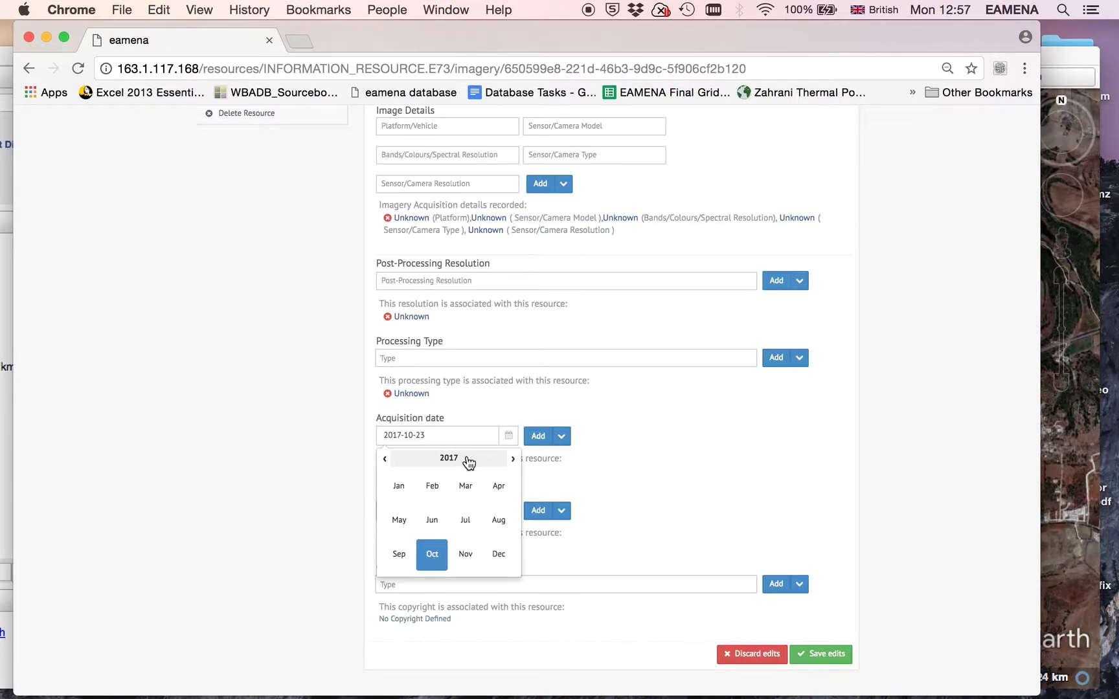
left_click(500, 521)
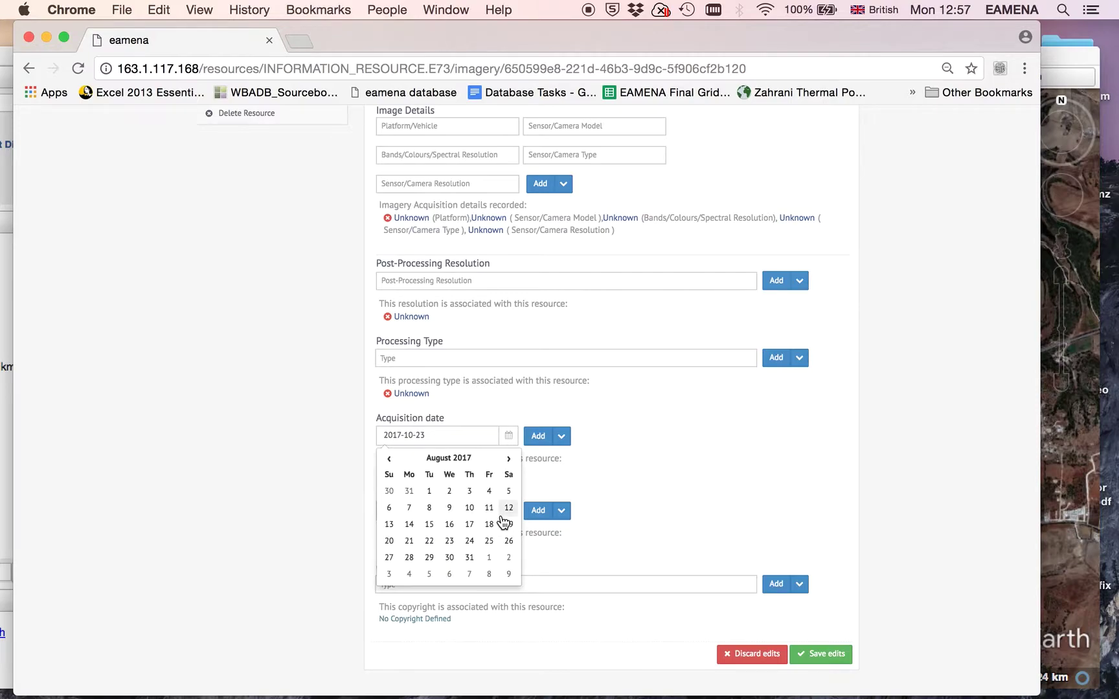
left_click(389, 541)
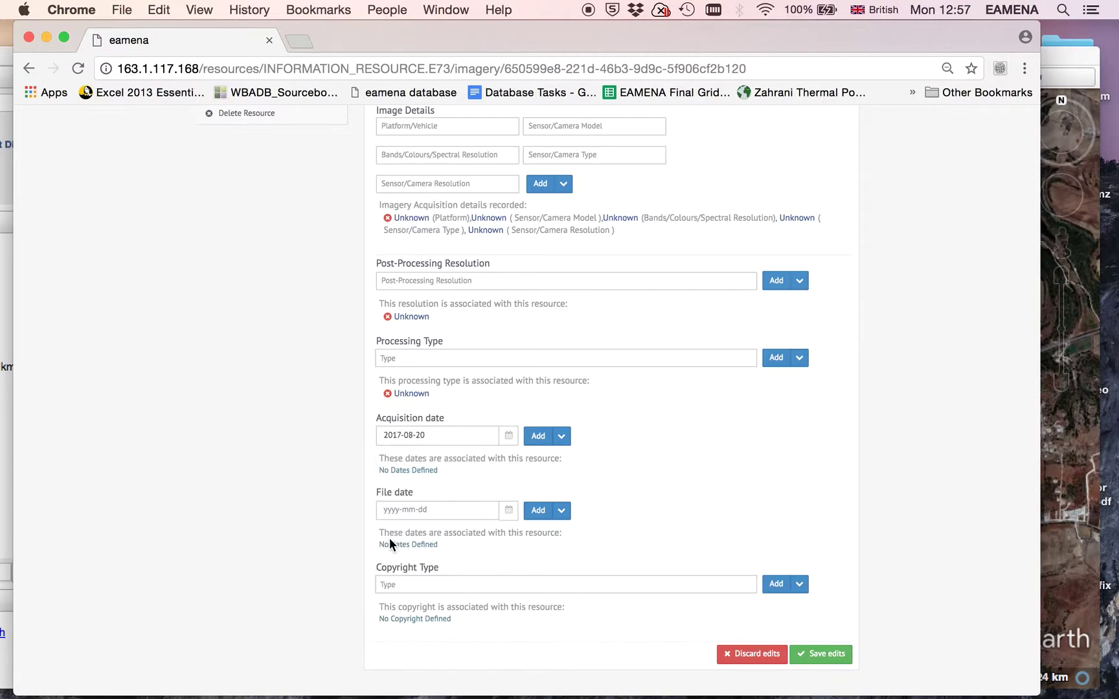
left_click(539, 439)
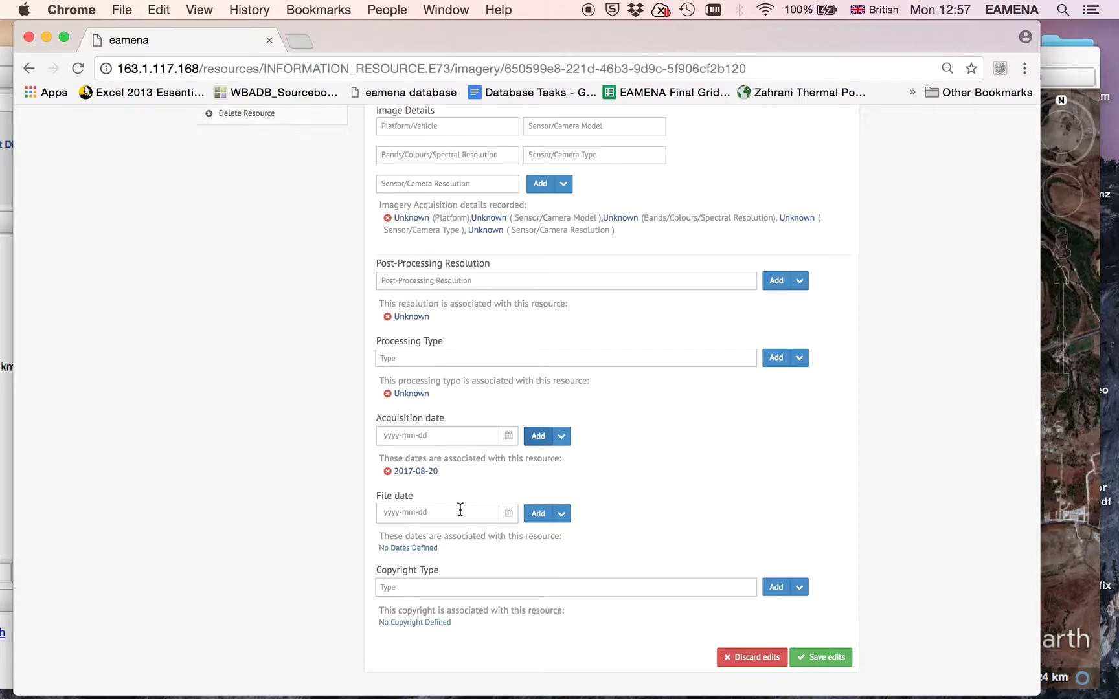
Add Copyright (All Rights Reserved) as the imagery's copyright type and save the edits.
left_click(457, 593)
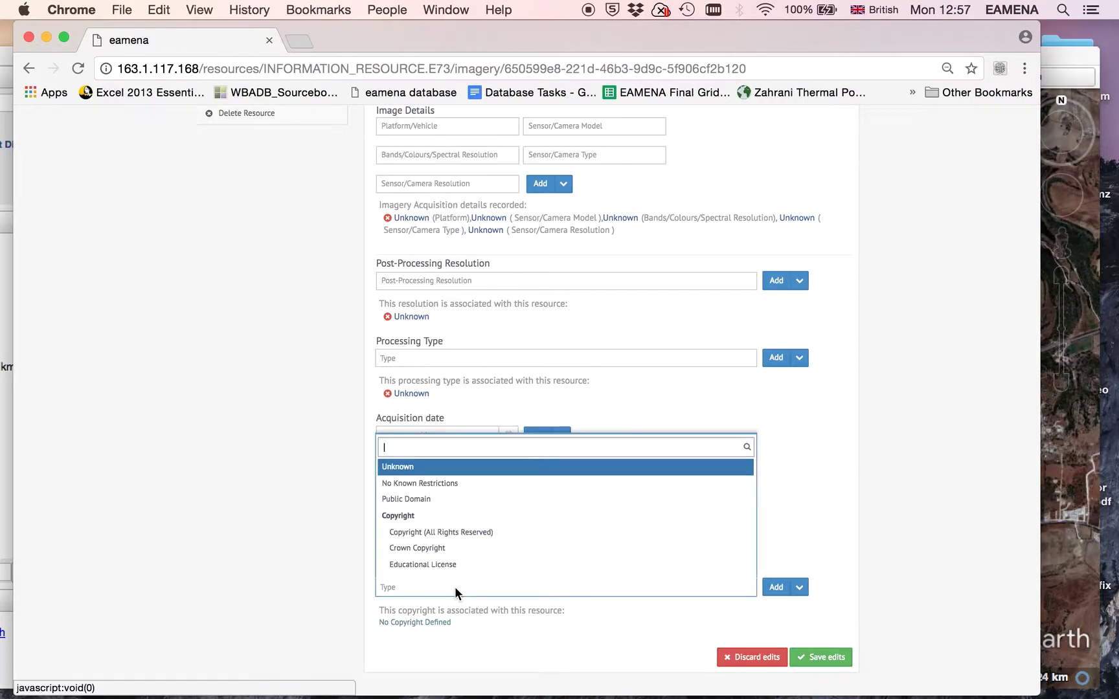
scroll(456, 570, "down", 1)
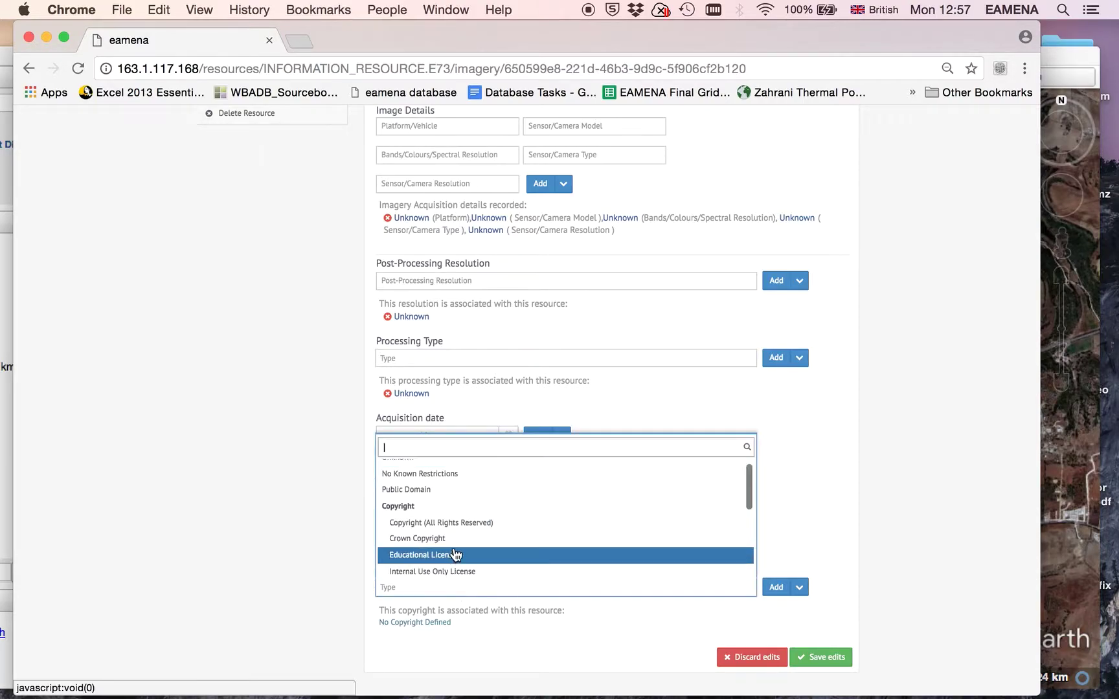
left_click(404, 525)
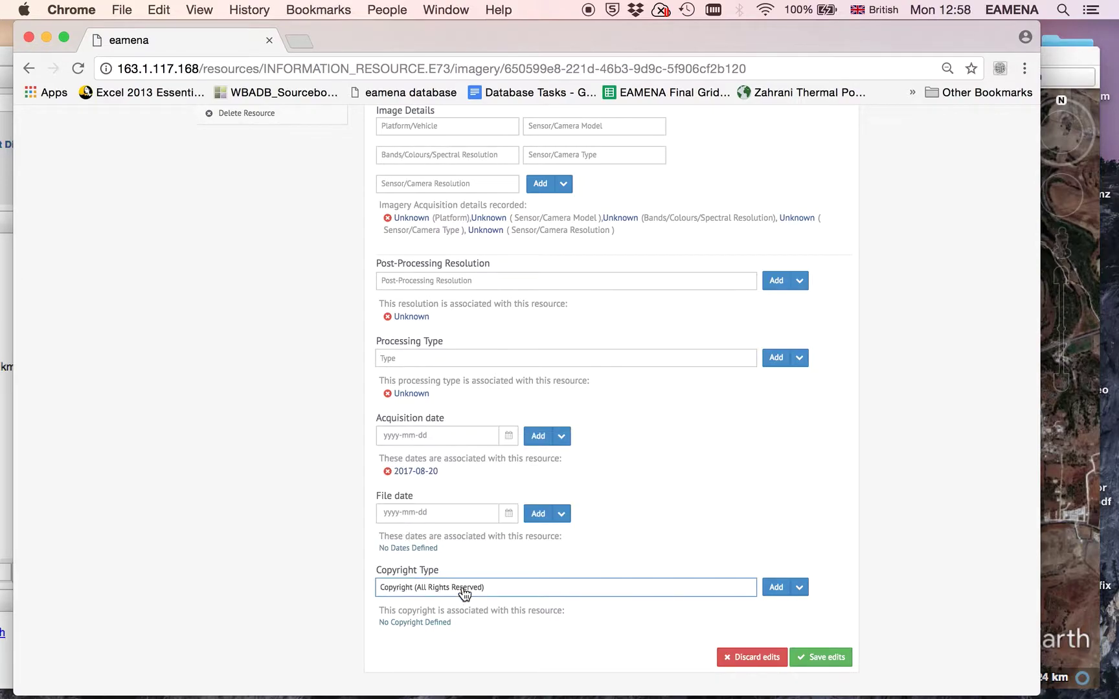
left_click(777, 589)
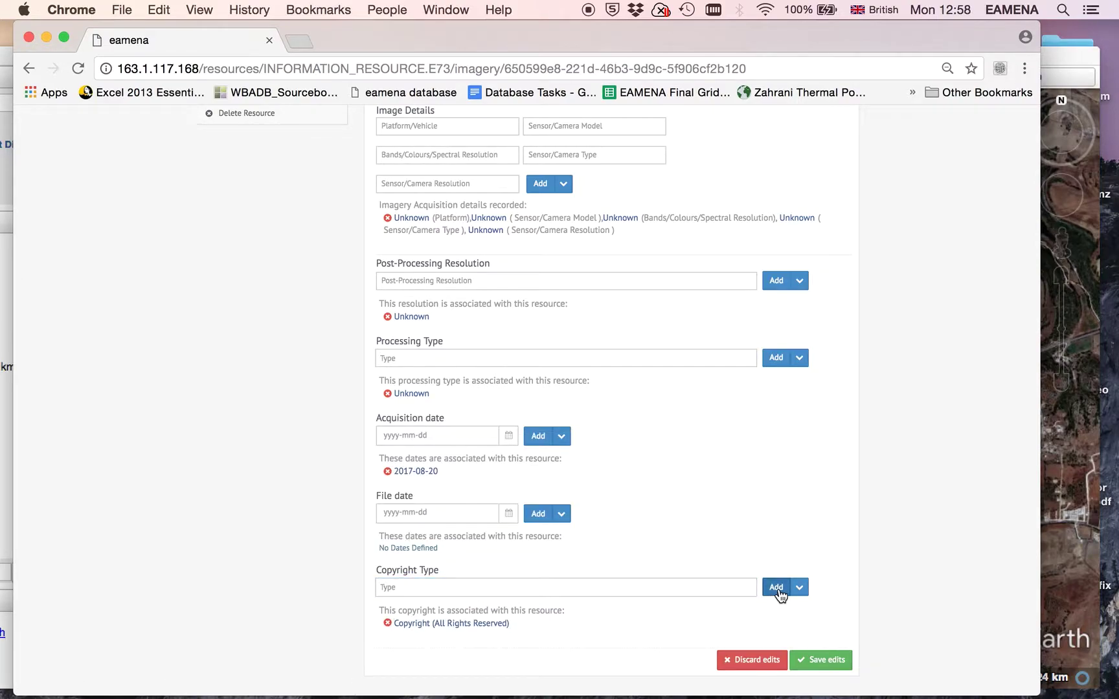
left_click(819, 660)
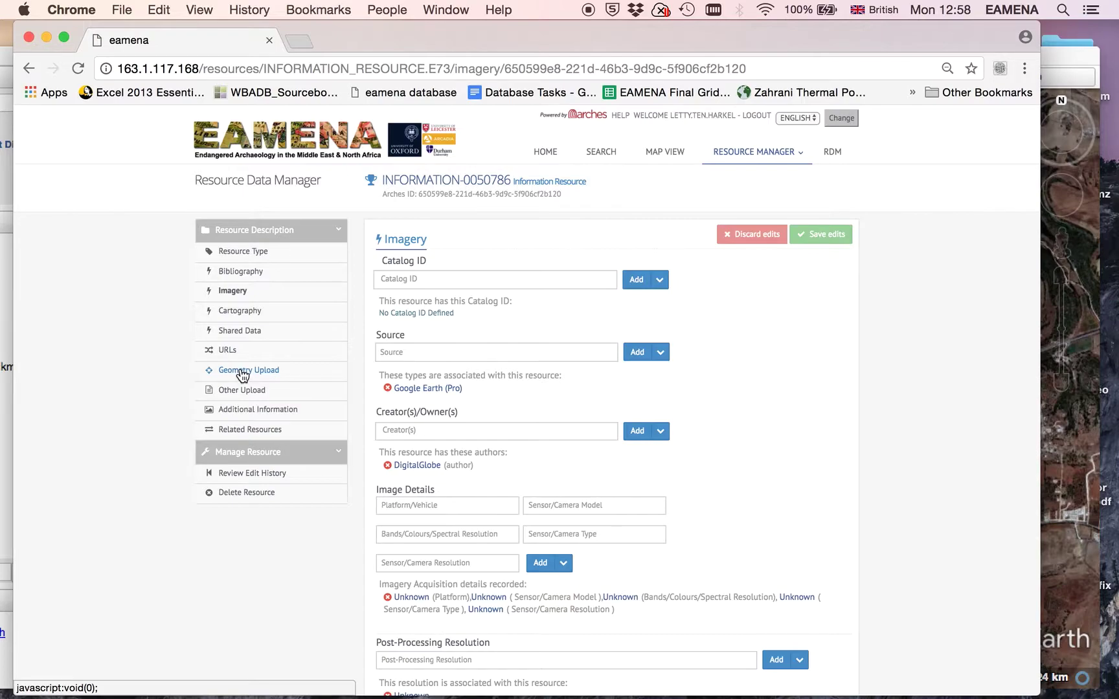
In the resource's Related Resources section, find resources by attribute with "Cyrene east" and filter to East necropolis of Cyrene.
left_click(253, 432)
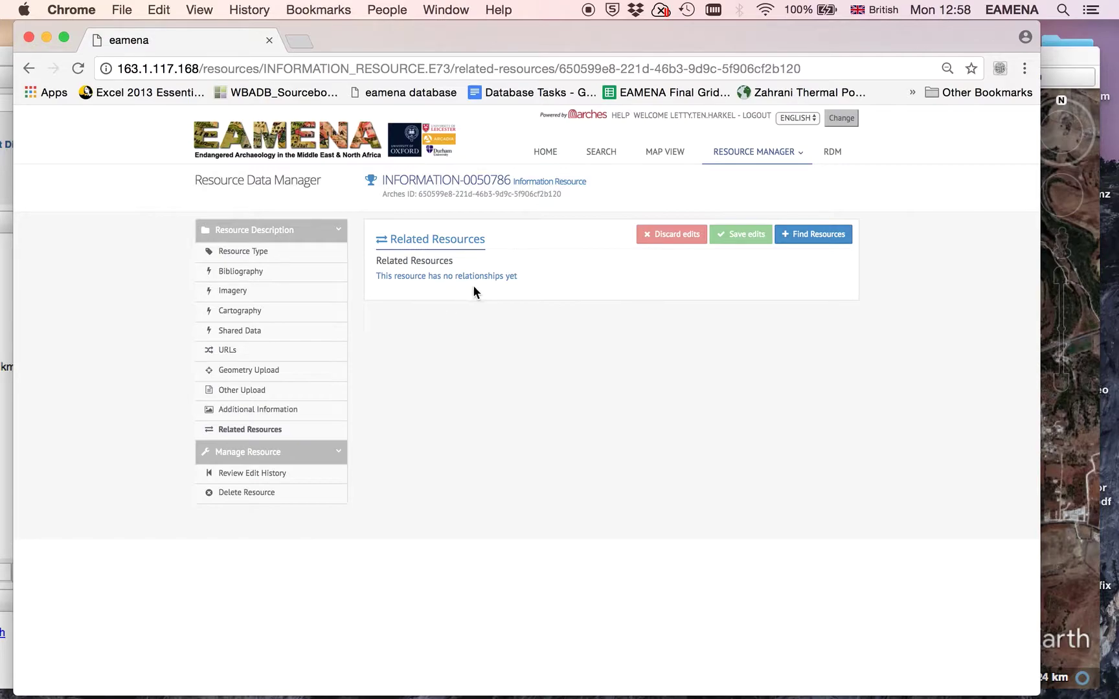
left_click(808, 234)
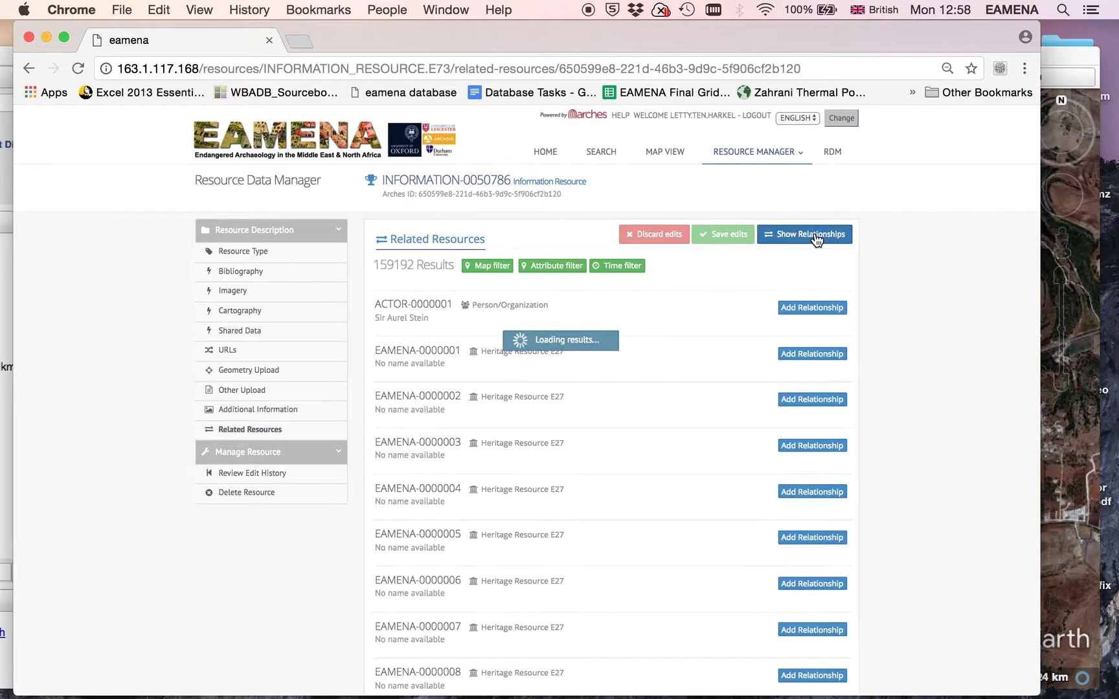
left_click(541, 270)
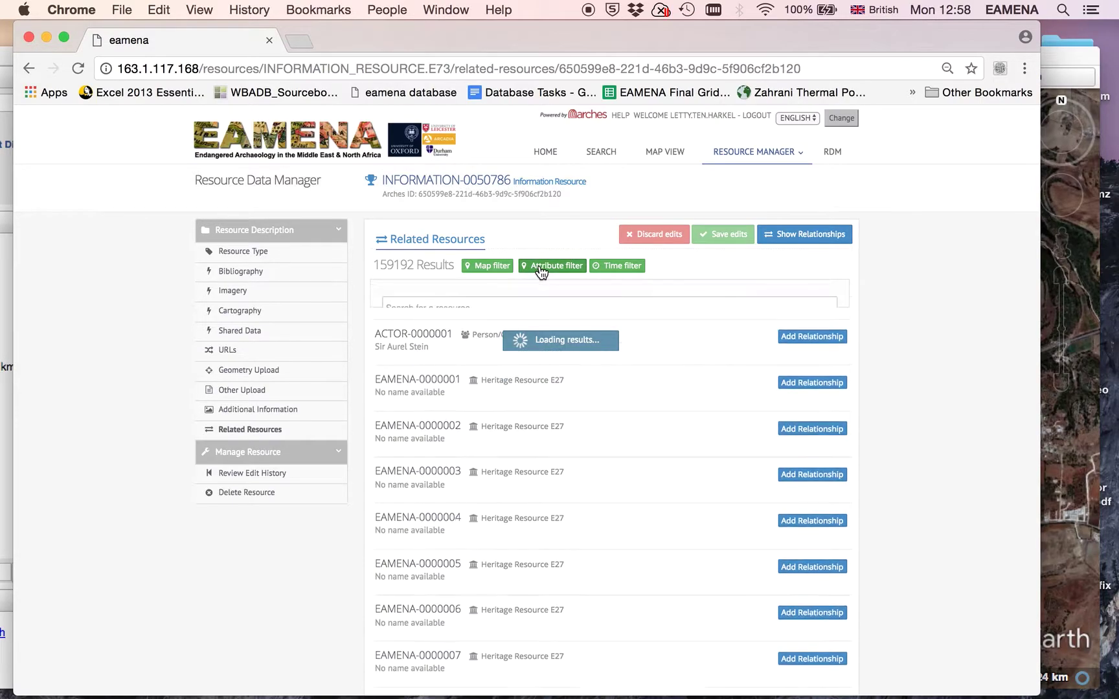
left_click(508, 308)
type("Cyrene")
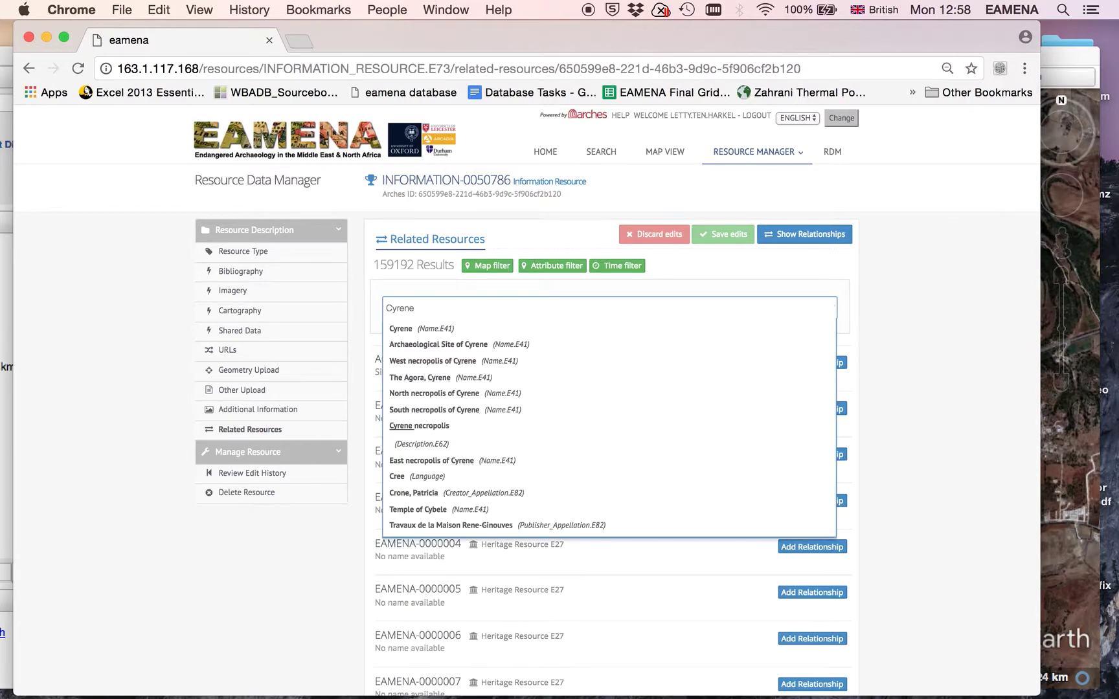
type(" east")
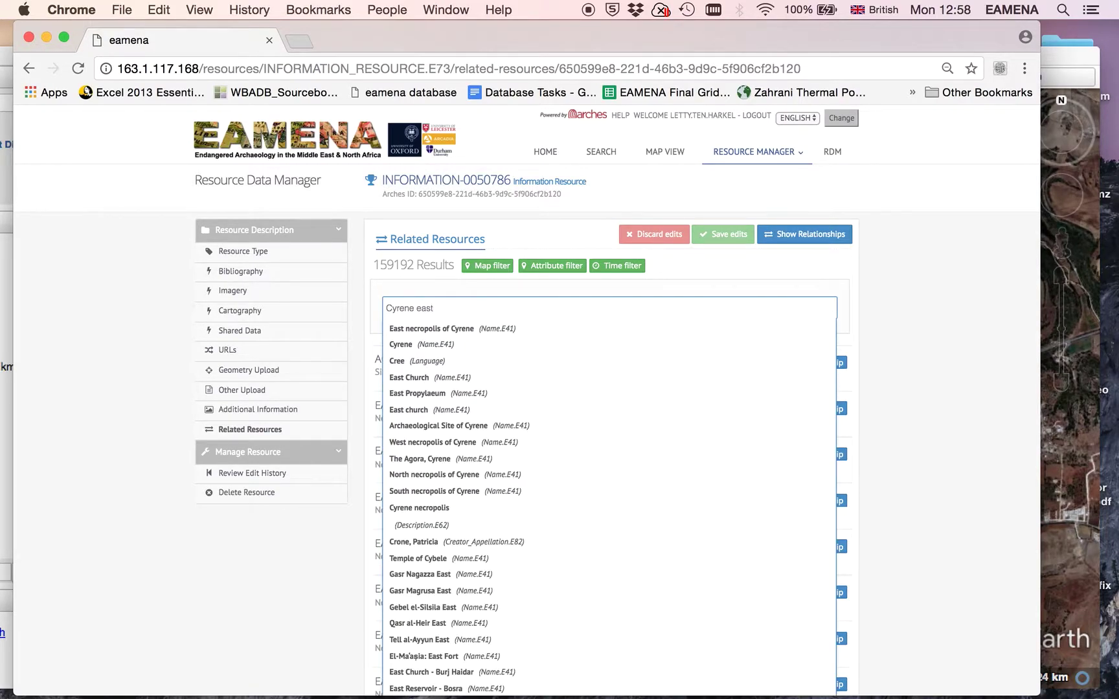
left_click(465, 327)
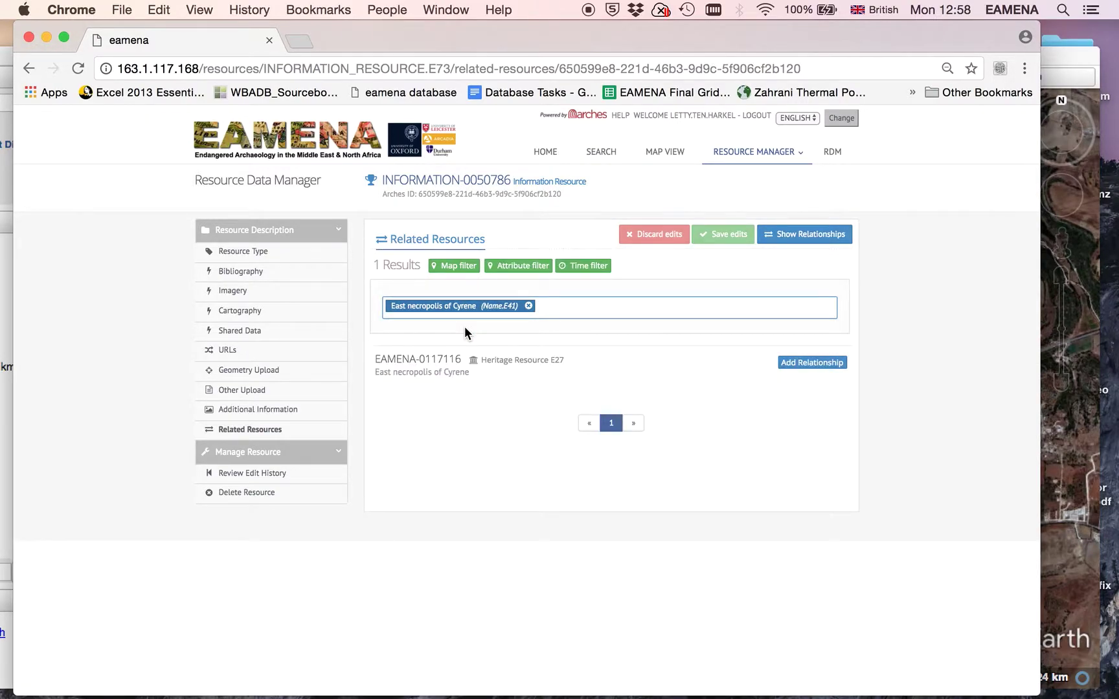
Relate the East necropolis of Cyrene record with relationship type Heritage Resource - Information Resource and save the edits.
left_click(835, 363)
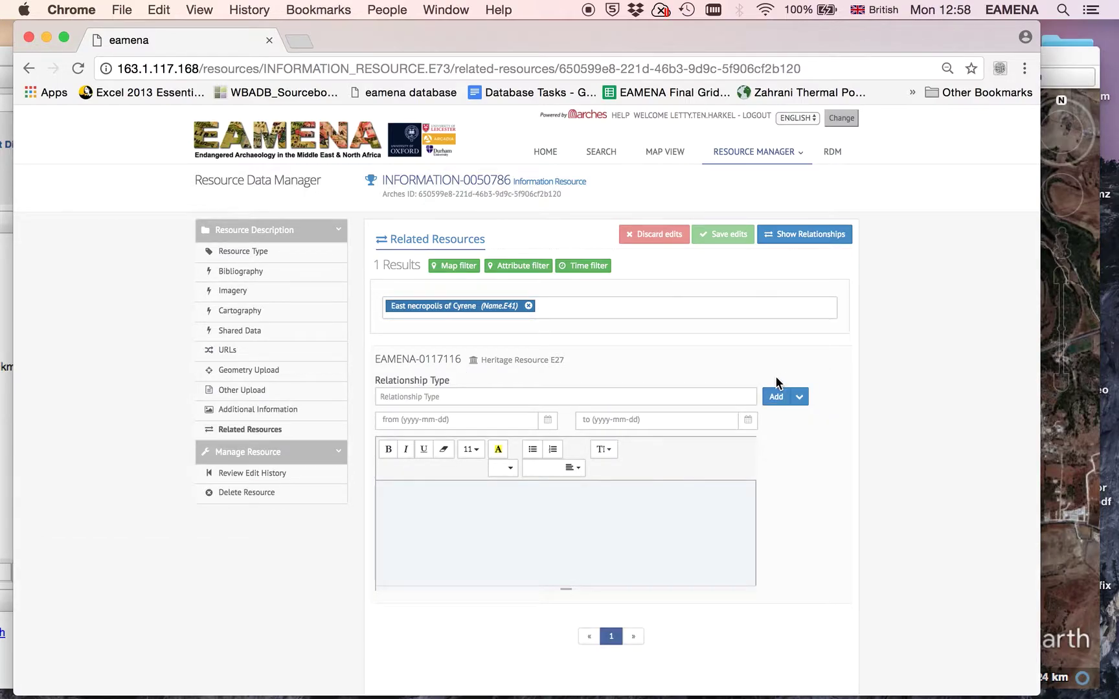
left_click(739, 397)
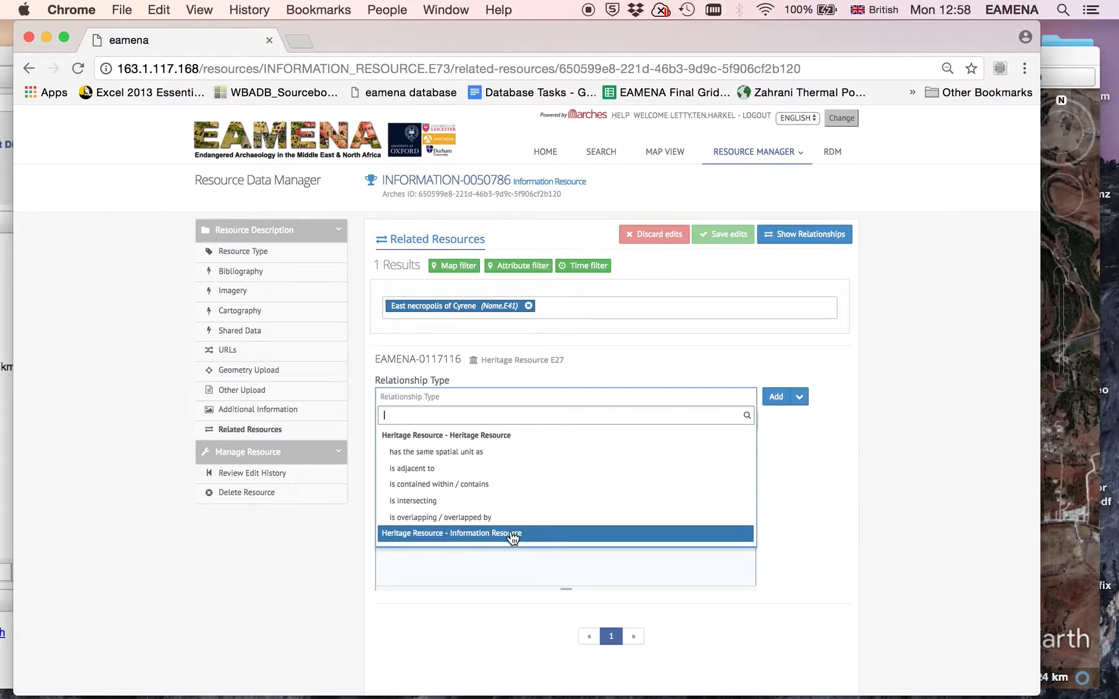
left_click(467, 533)
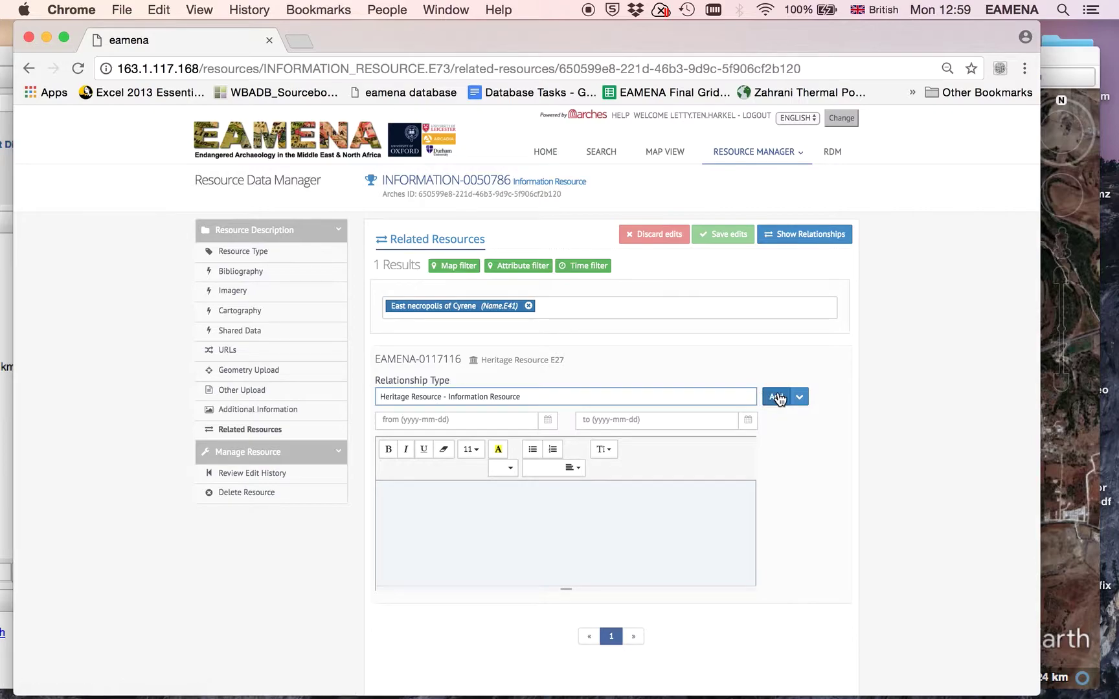
left_click(777, 397)
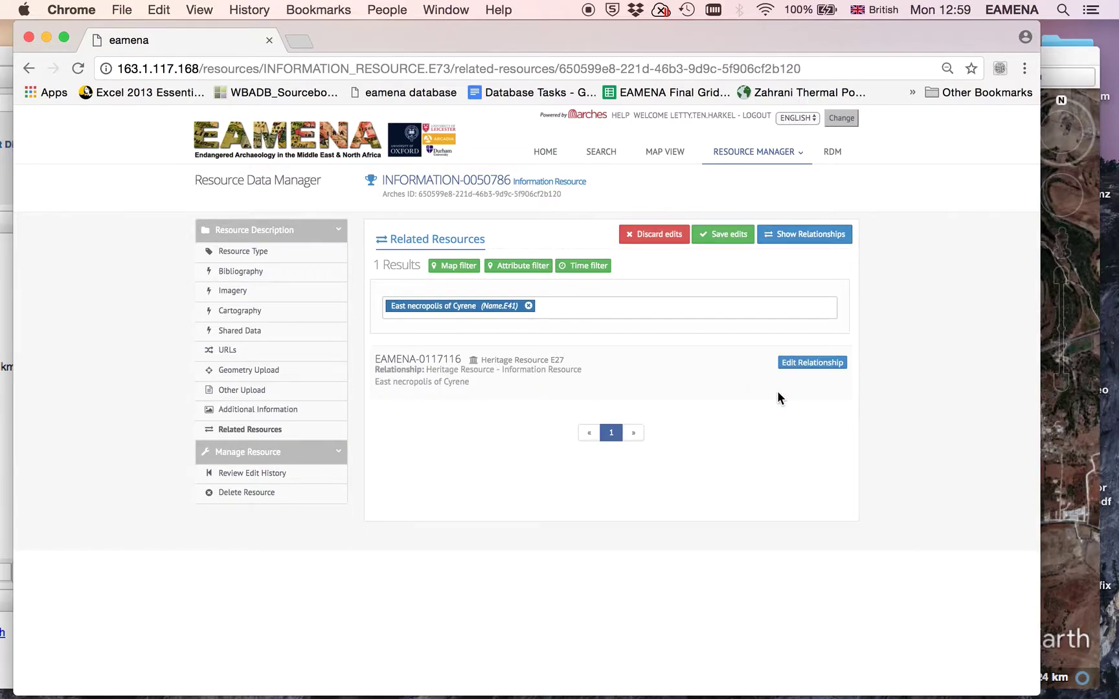
left_click(729, 233)
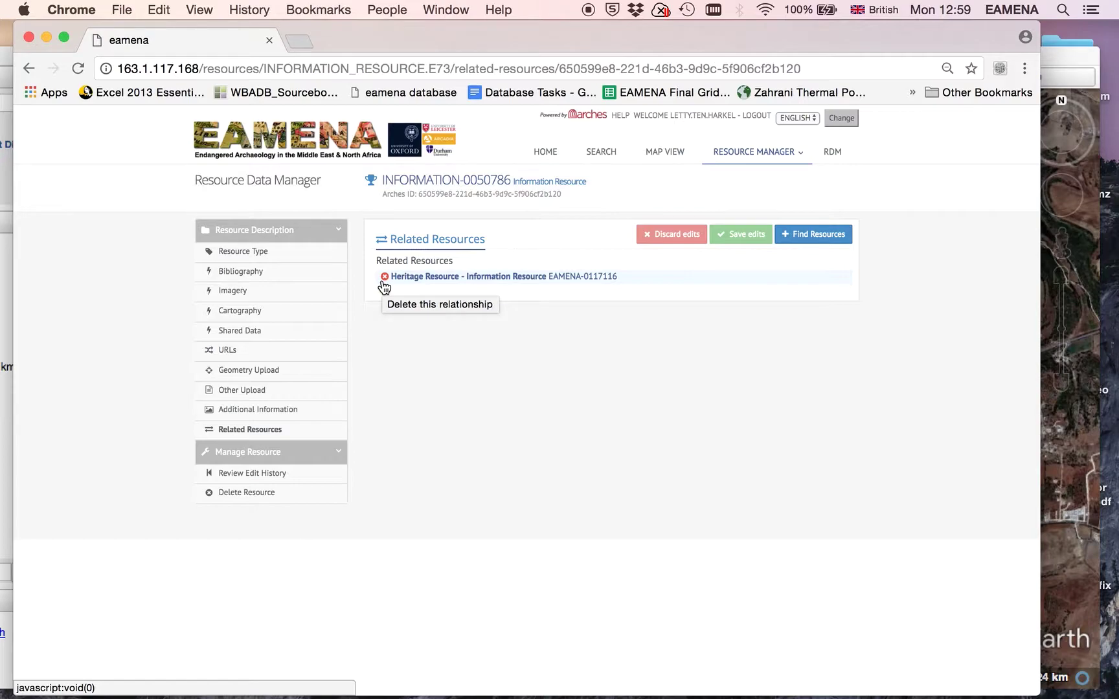
Search the database for "cyrene", filter to East necropolis of Cyrene and open the report of its heritage resource.
left_click(543, 157)
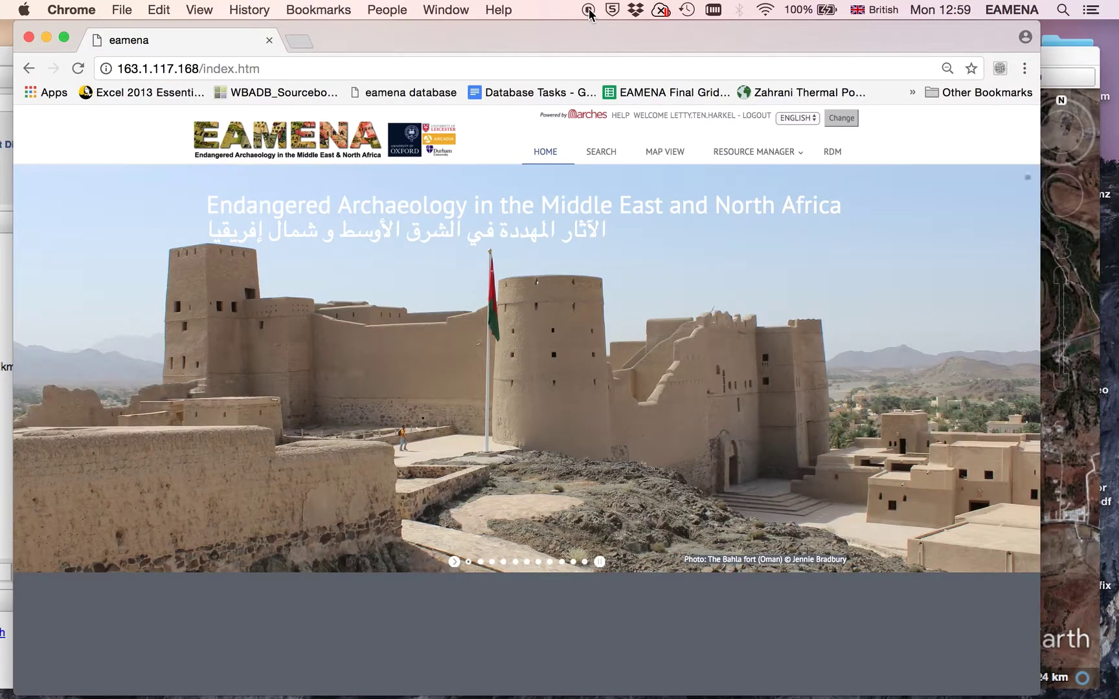
left_click(602, 155)
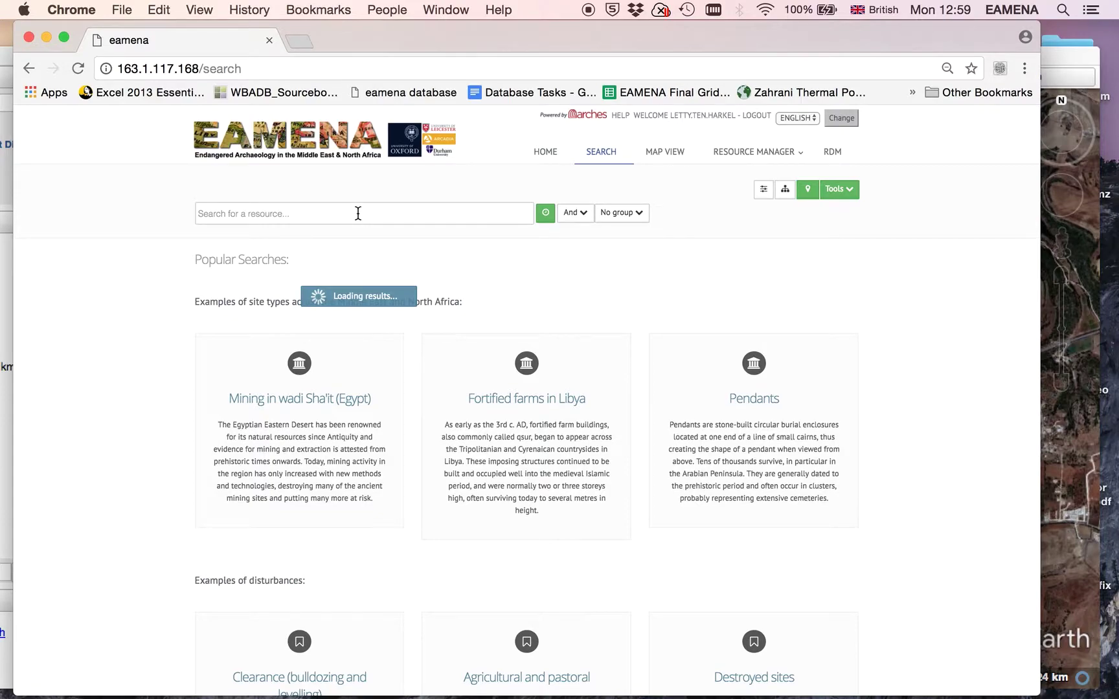
left_click(357, 213)
type("cyrene")
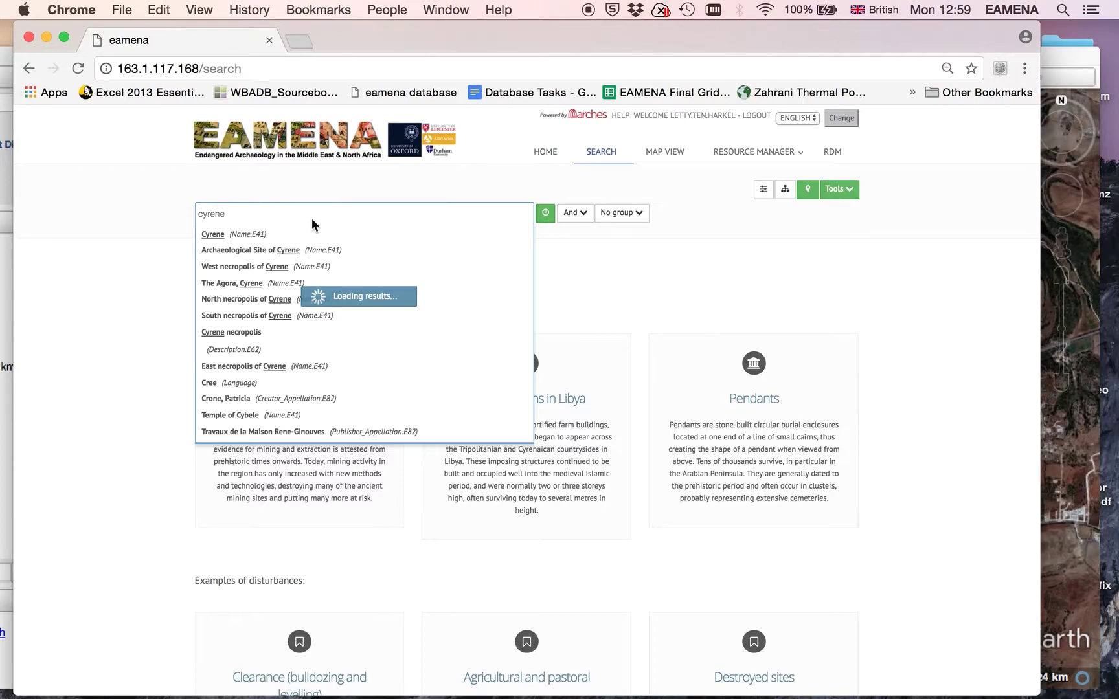
left_click(275, 371)
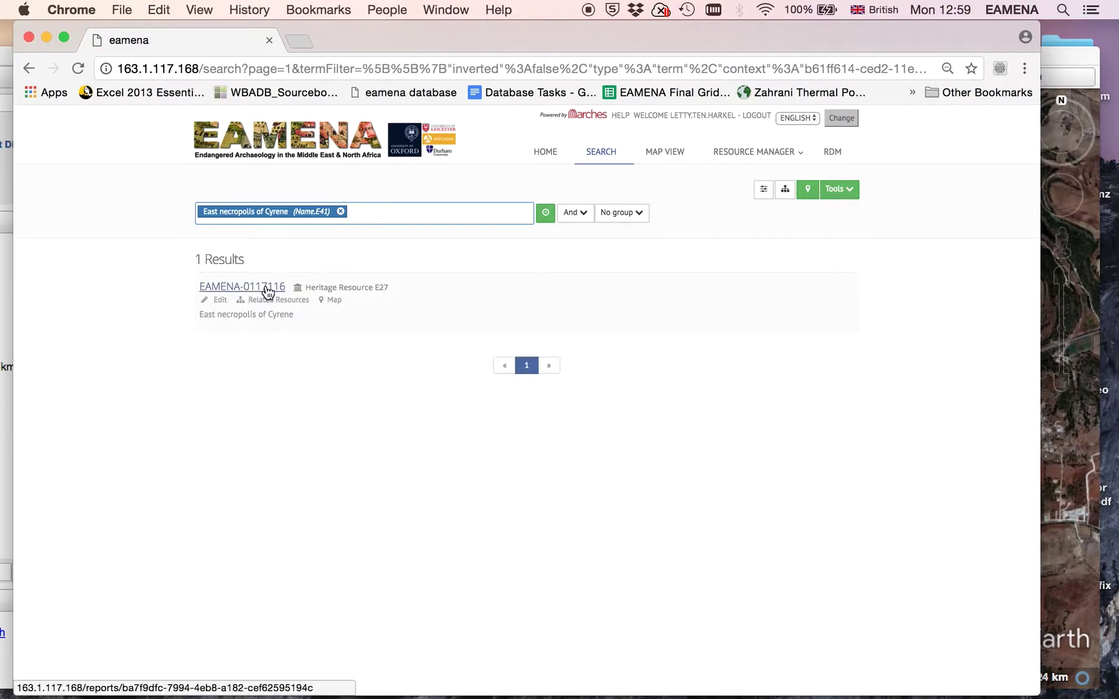
left_click(267, 290)
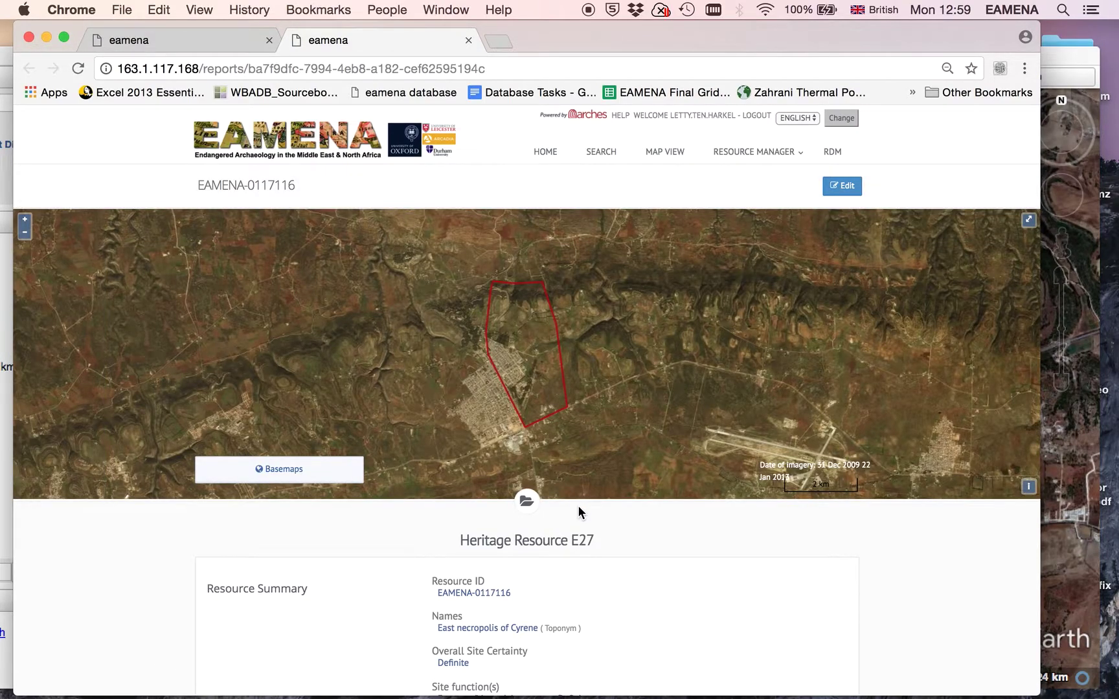
Expand the Related Resources in the East necropolis of Cyrene report and review its related information resources, including the imagery entries.
scroll(589, 537, "down", 5)
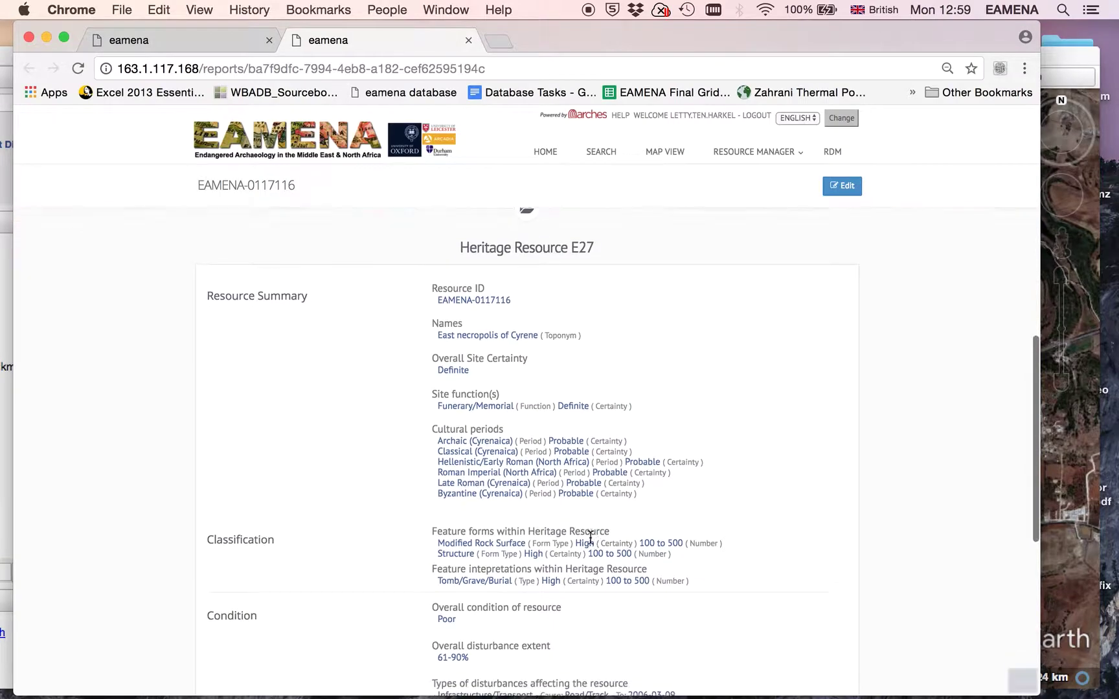
scroll(589, 537, "down", 5)
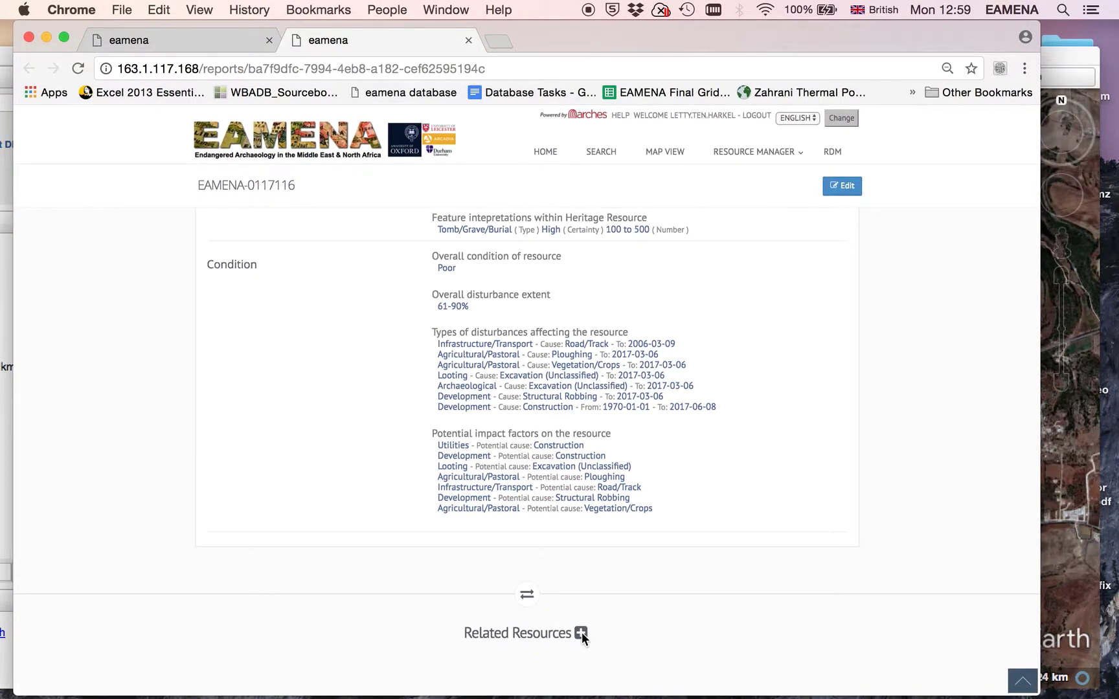
left_click(581, 633)
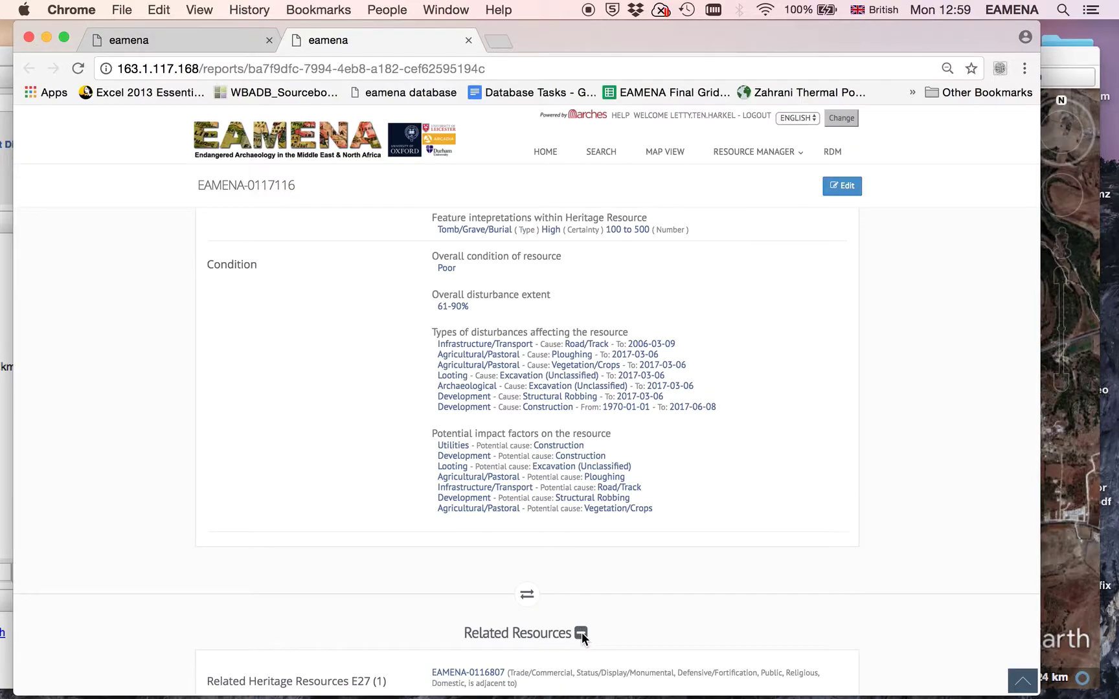
scroll(600, 598, "down", 5)
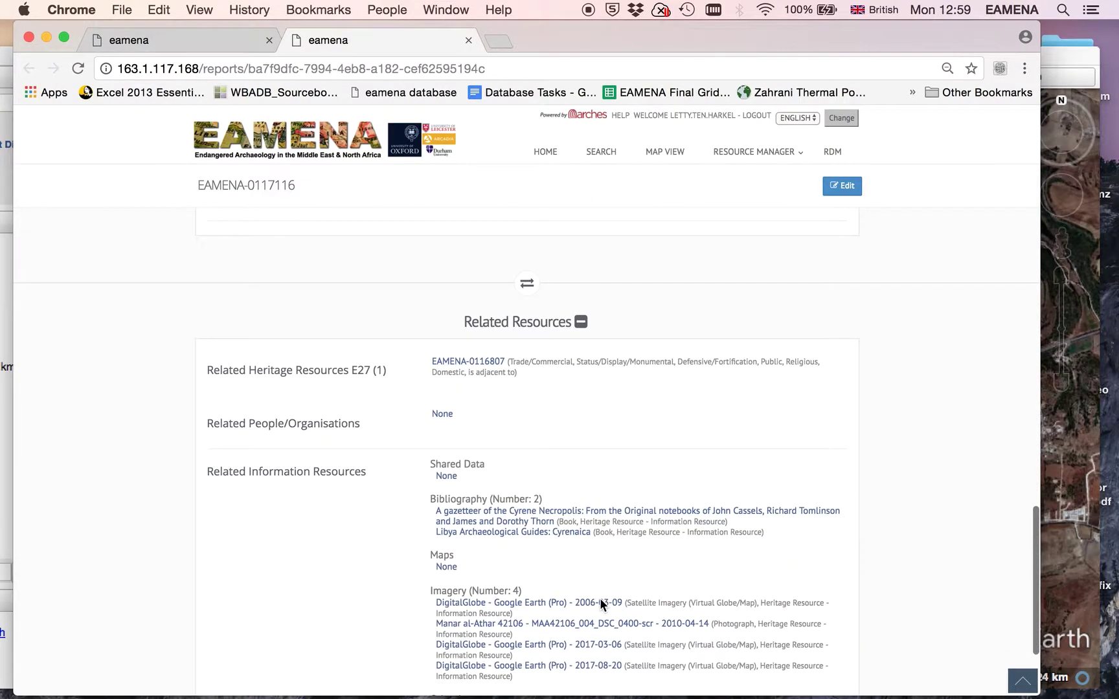
scroll(599, 606, "down", 2)
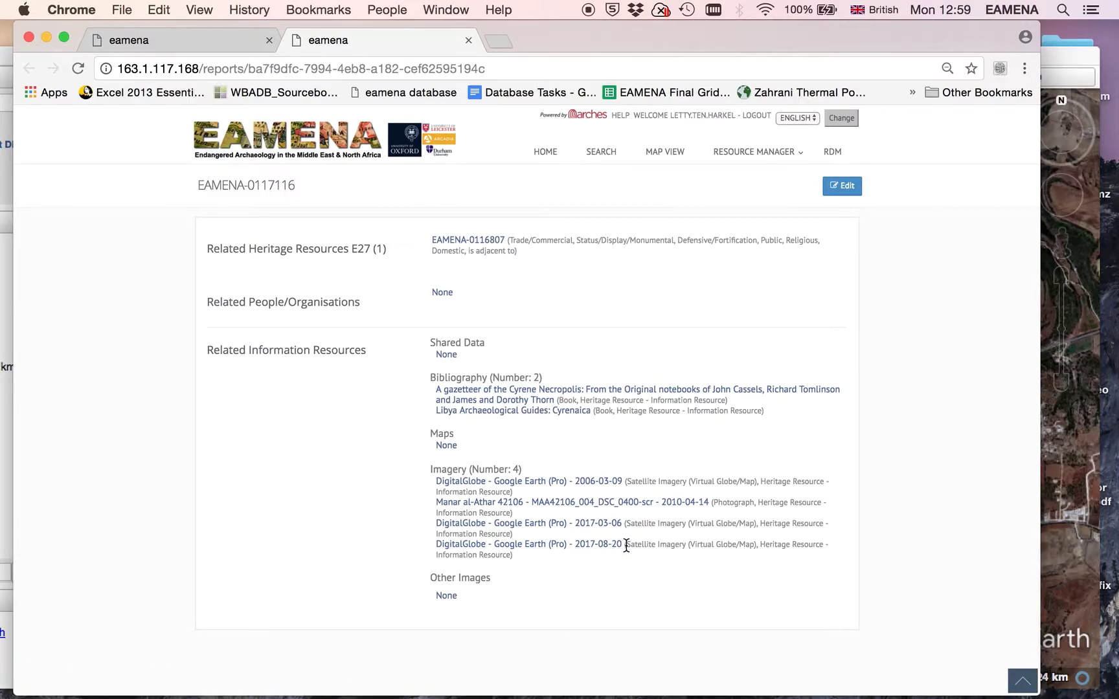
Switch to Google Earth Pro to check the historical imagery date over Cyrene, and return to the database report in Chrome.
left_click(1050, 469)
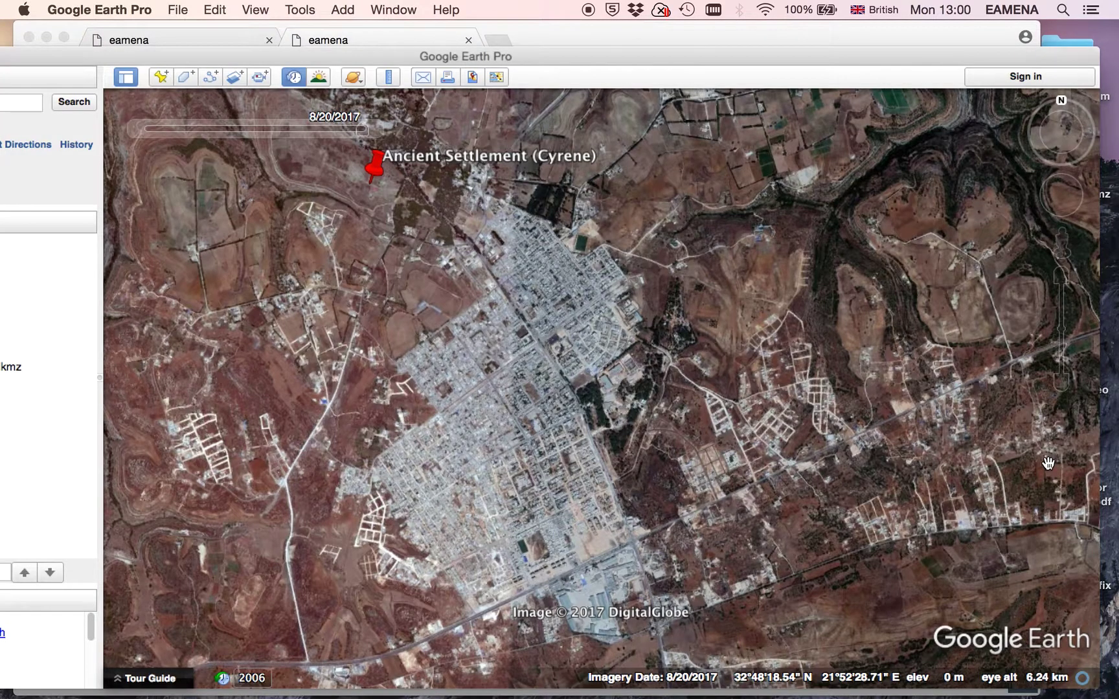
left_click(353, 128)
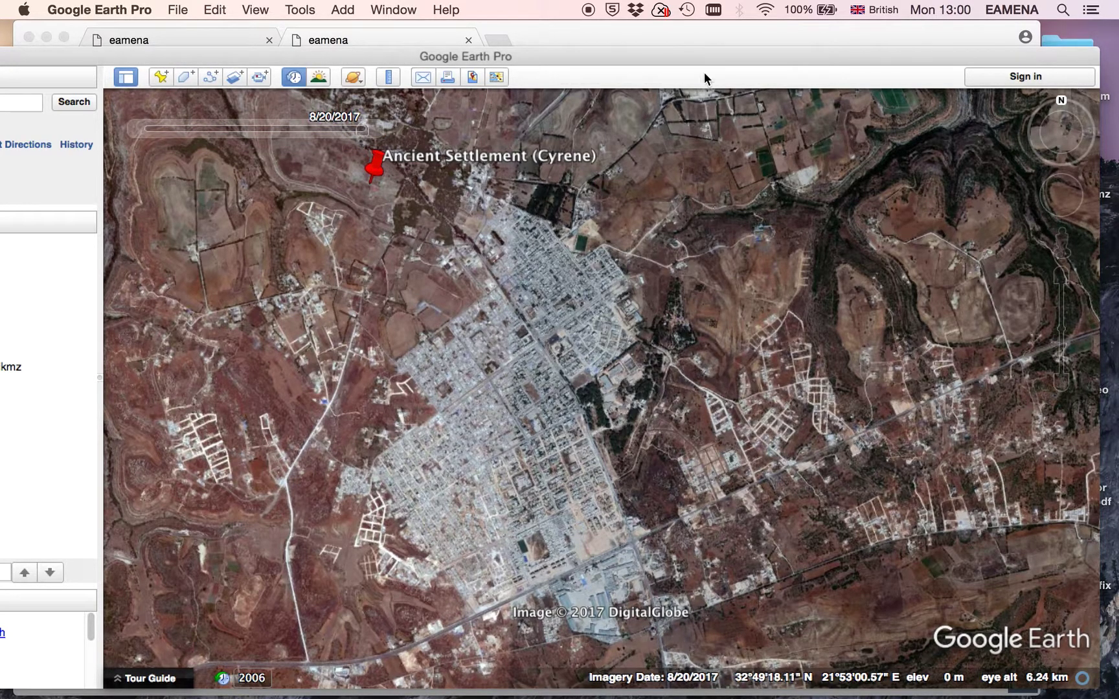
left_click(698, 36)
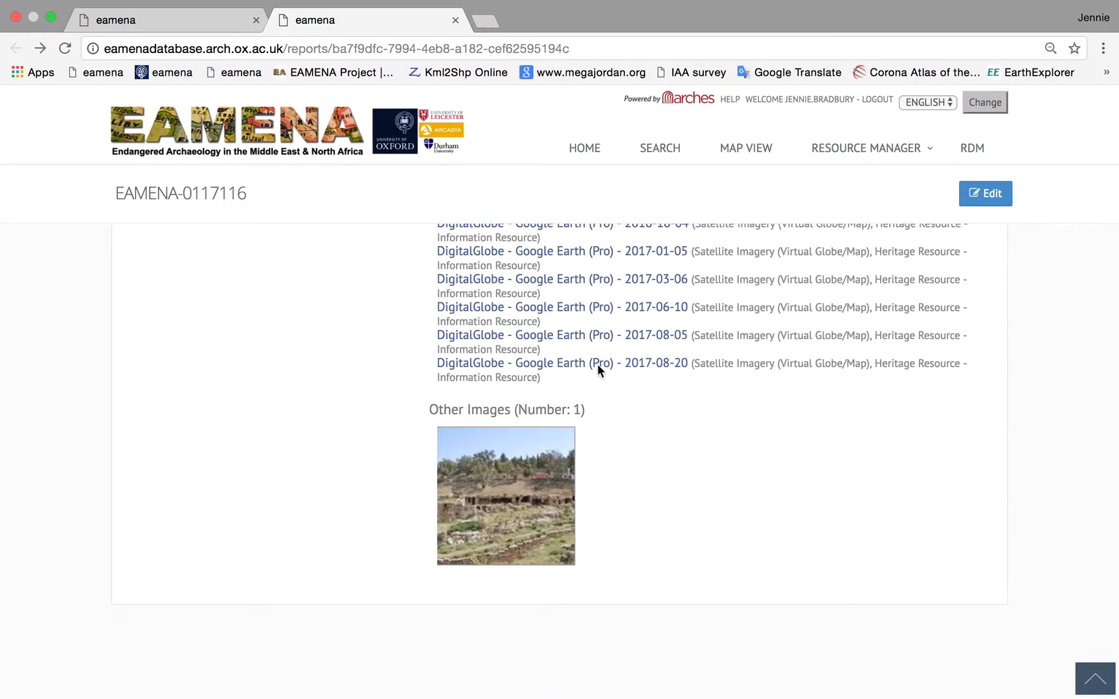
Open the related imagery record DigitalGlobe - Google Earth (Pro) - 2017-08-20 and review its resource description.
left_click(598, 366)
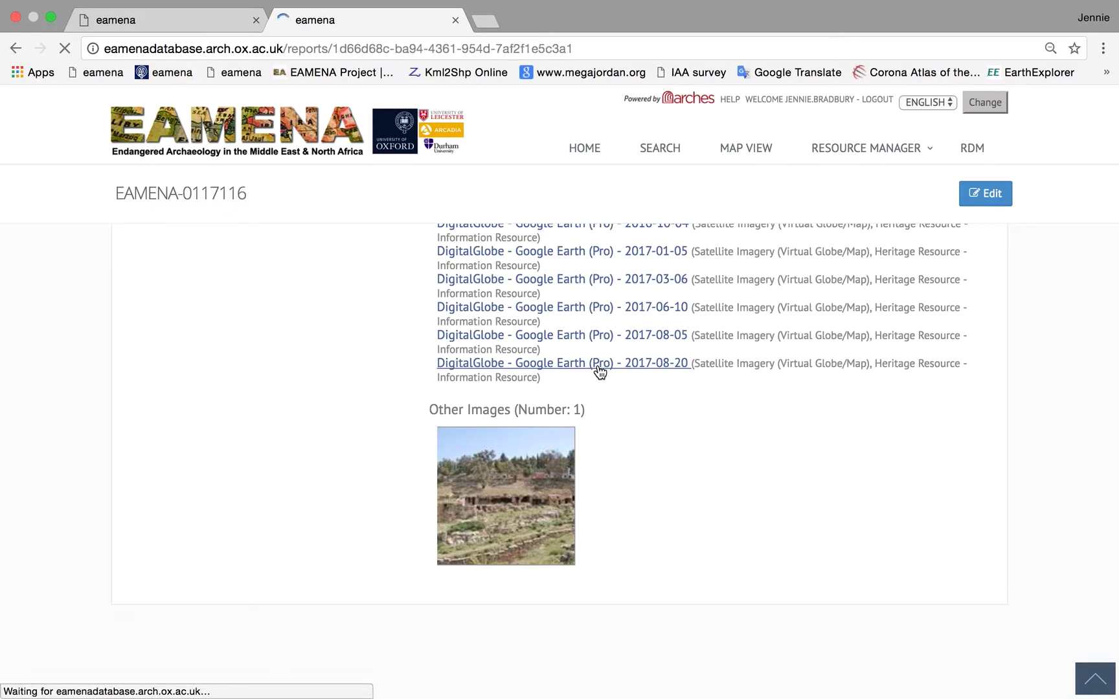
scroll(601, 372, "down", 5)
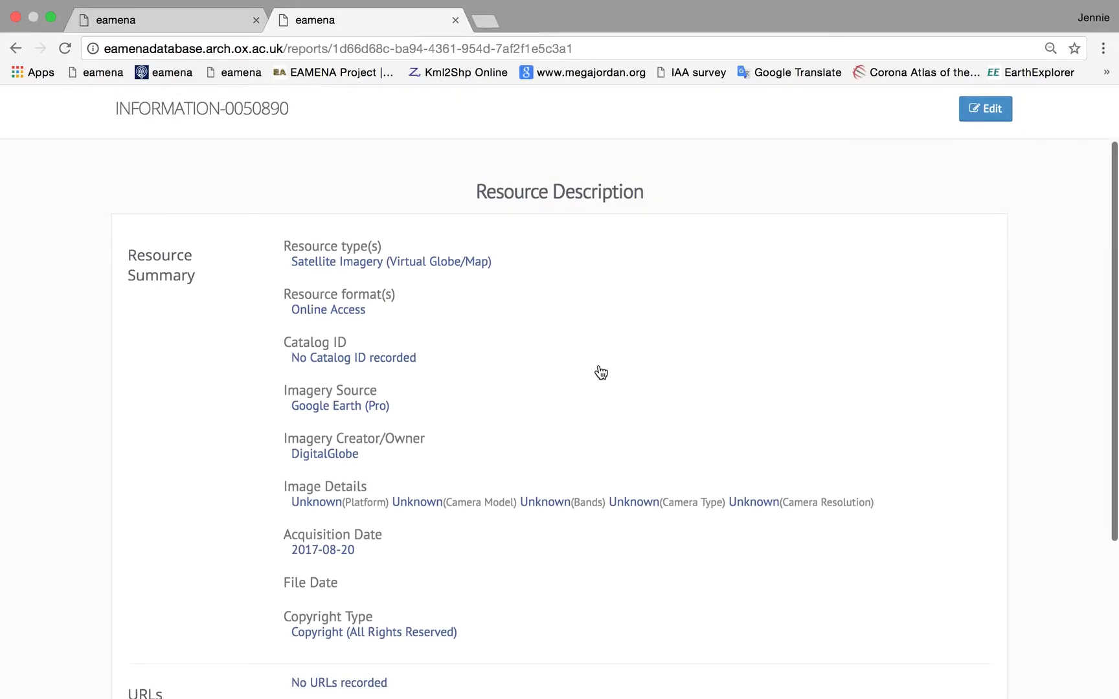
scroll(601, 372, "up", 5)
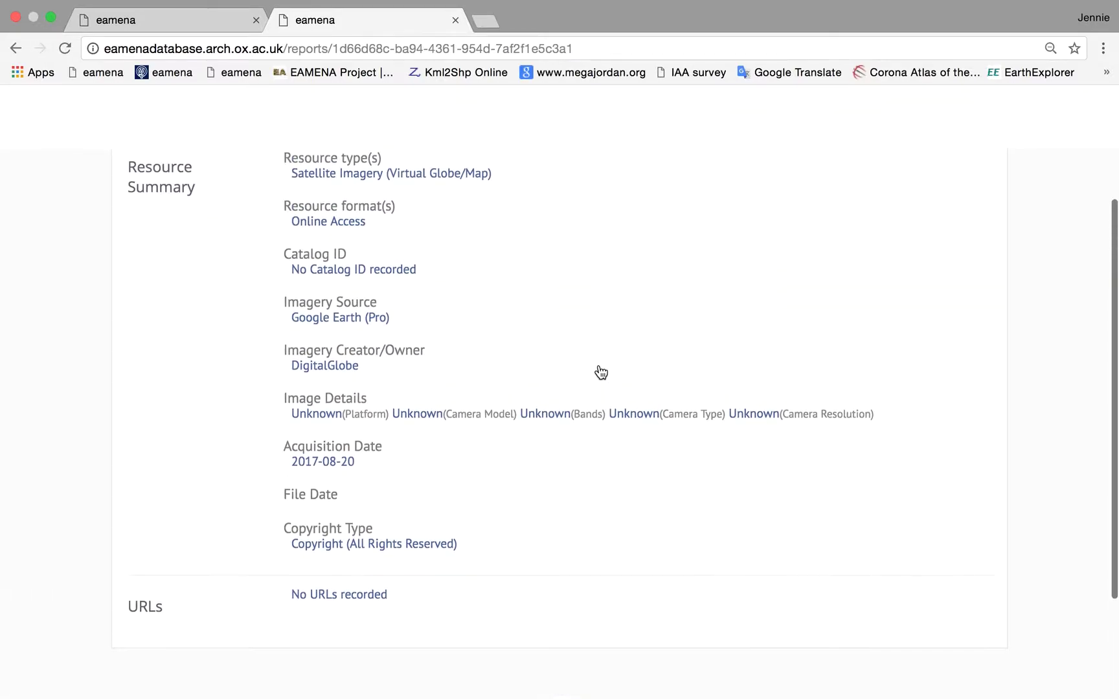